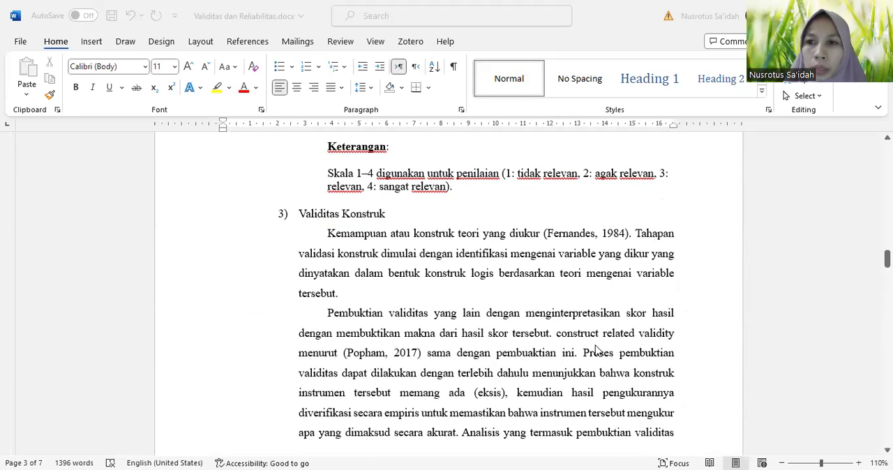
Read the construct validity criteria and SRL example items in the Word document, and look over the CFA dataset's responses in Excel
scroll(596, 350, "down", 2)
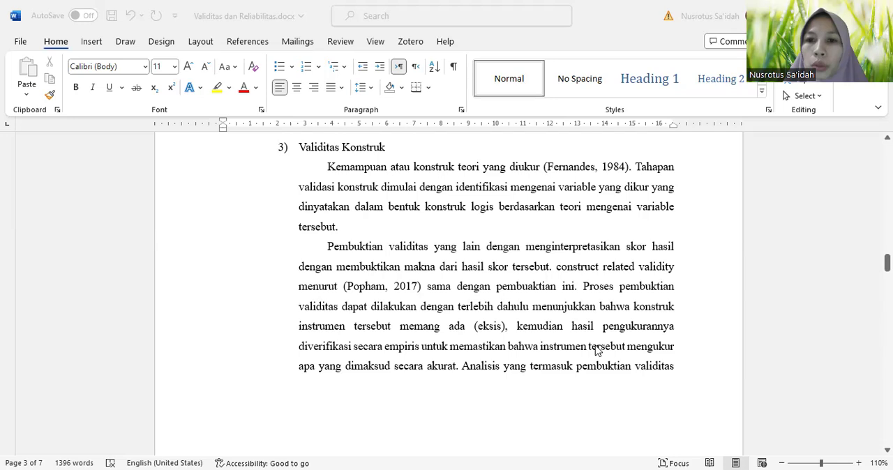
scroll(596, 351, "down", 10)
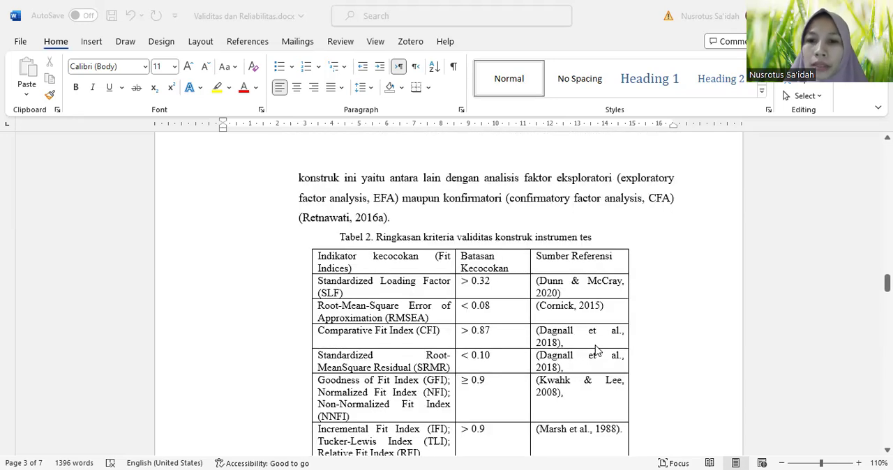
scroll(596, 350, "down", 9)
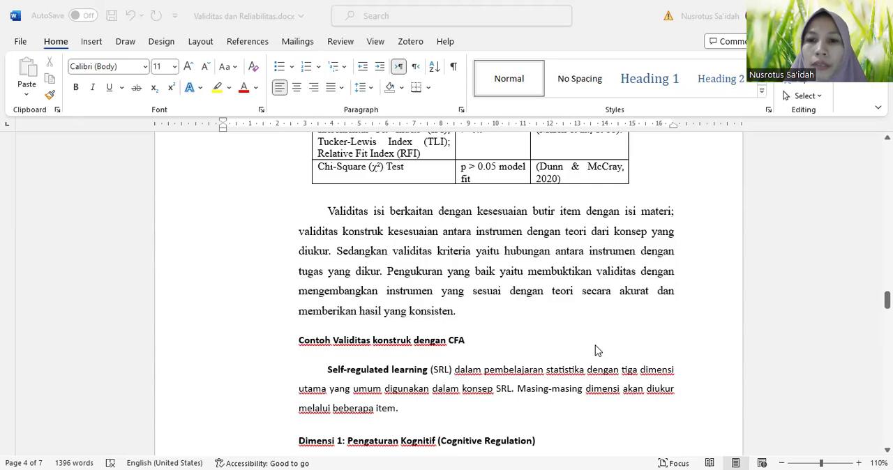
scroll(596, 351, "down", 2)
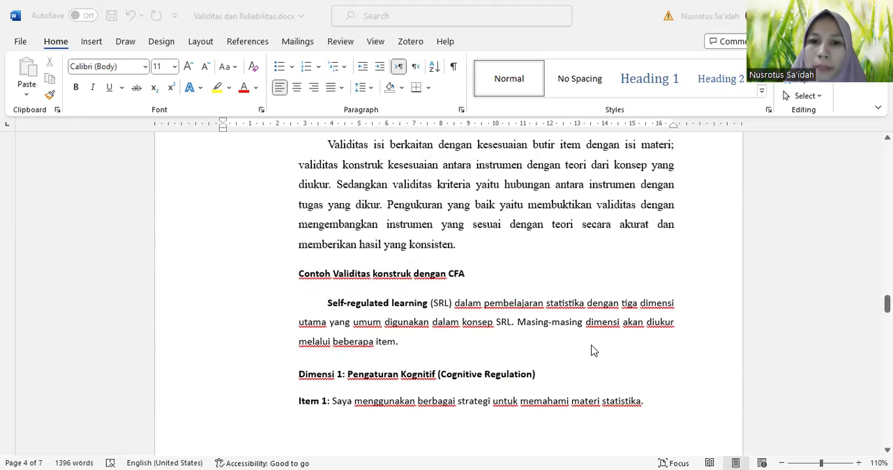
scroll(549, 374, "down", 6)
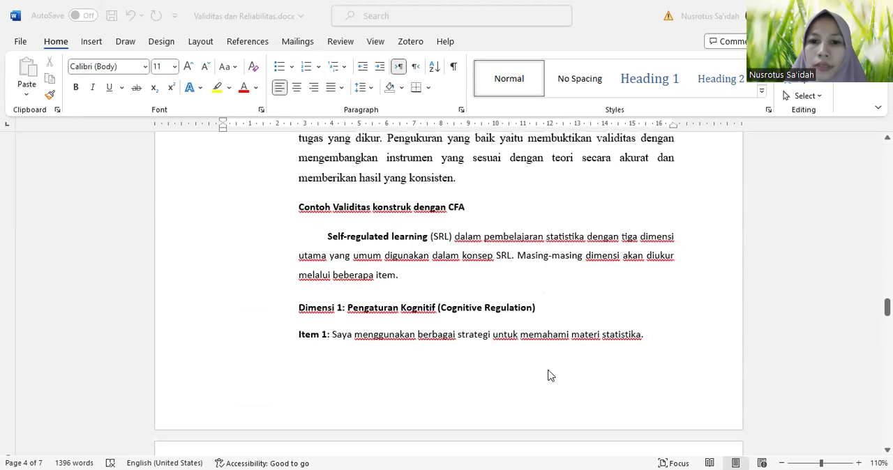
scroll(549, 375, "down", 1)
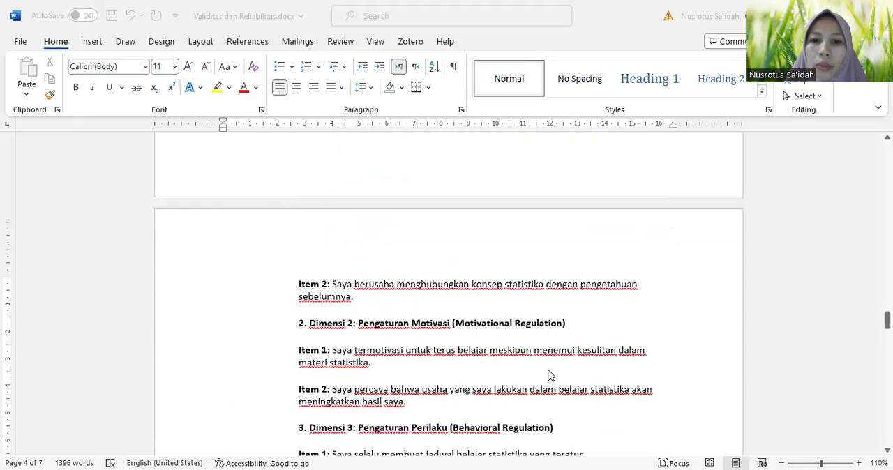
scroll(548, 374, "down", 2)
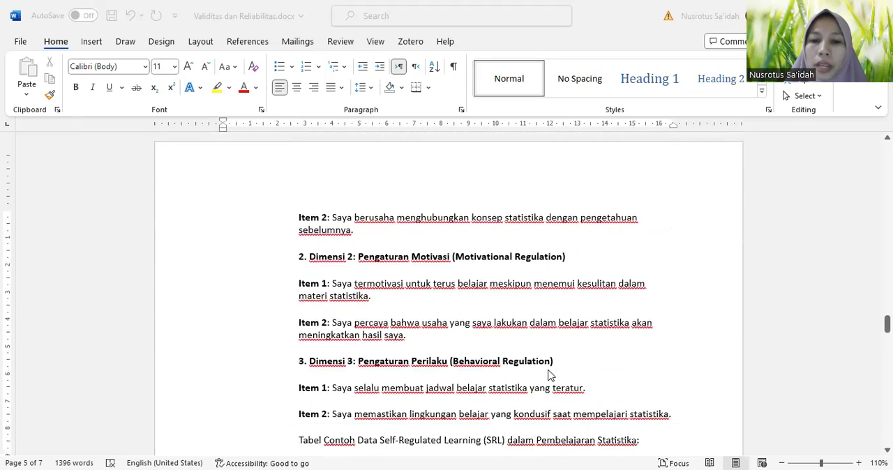
scroll(548, 375, "up", 8)
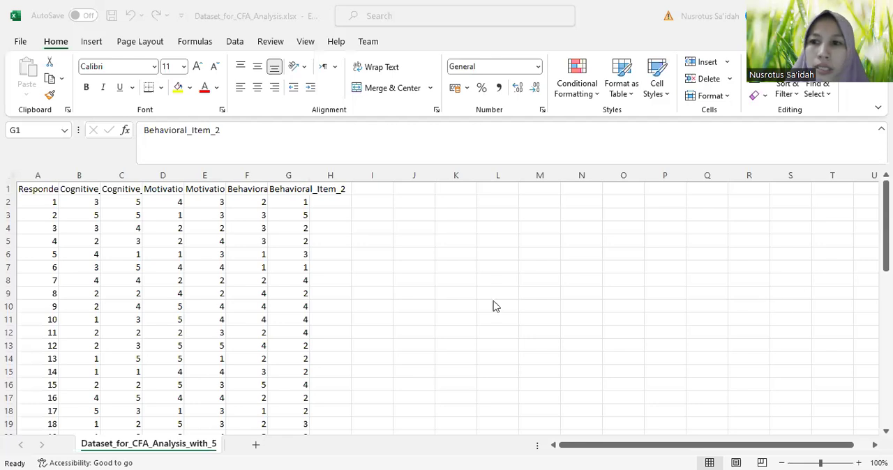
scroll(51, 283, "down", 13)
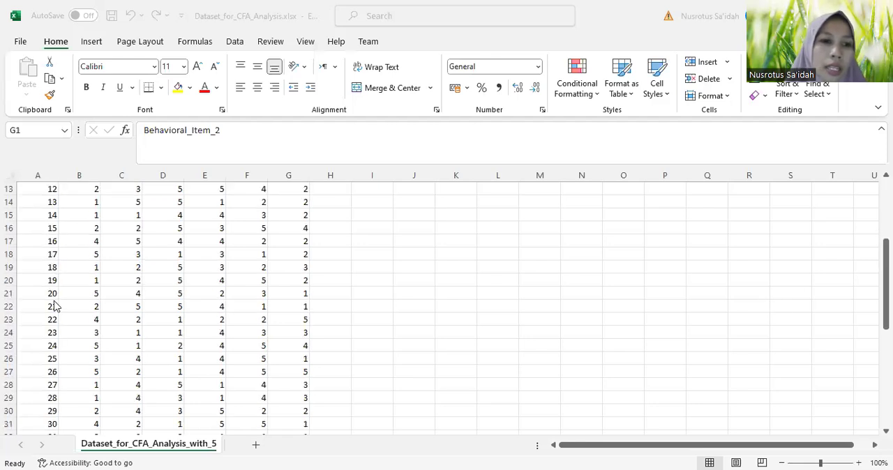
scroll(119, 339, "up", 13)
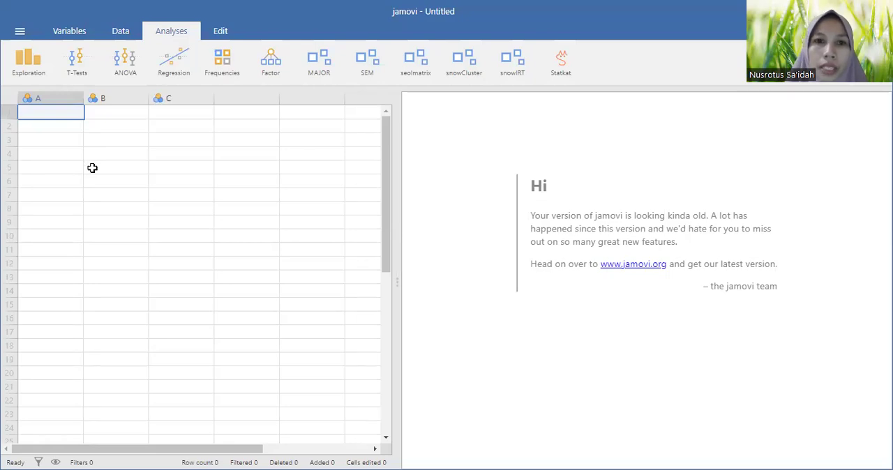
Switch to jamovi and open the Dataset_for_CFA_Analysis data file
left_click(271, 61)
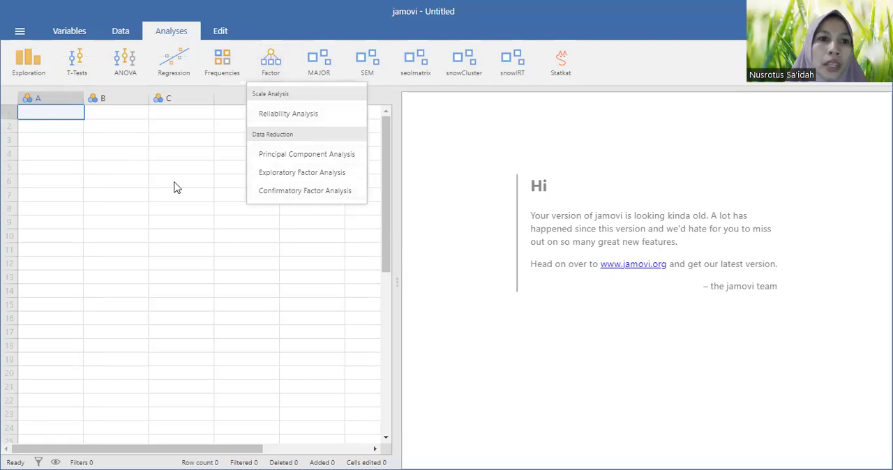
left_click(128, 159)
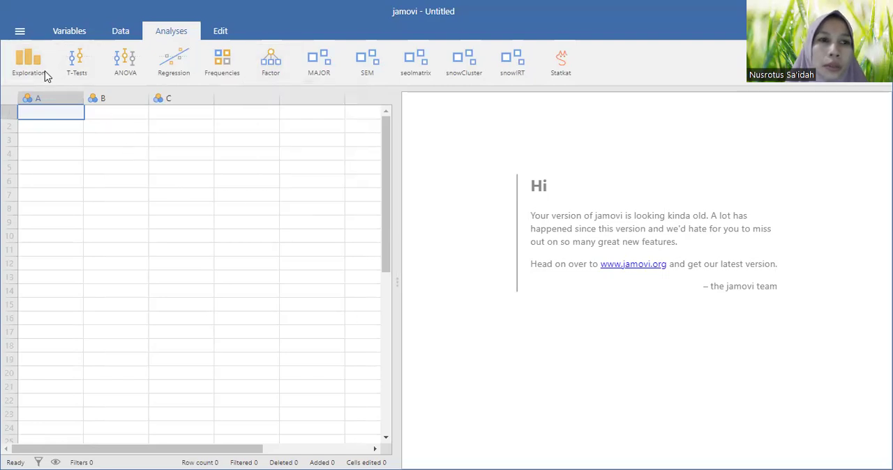
left_click(22, 36)
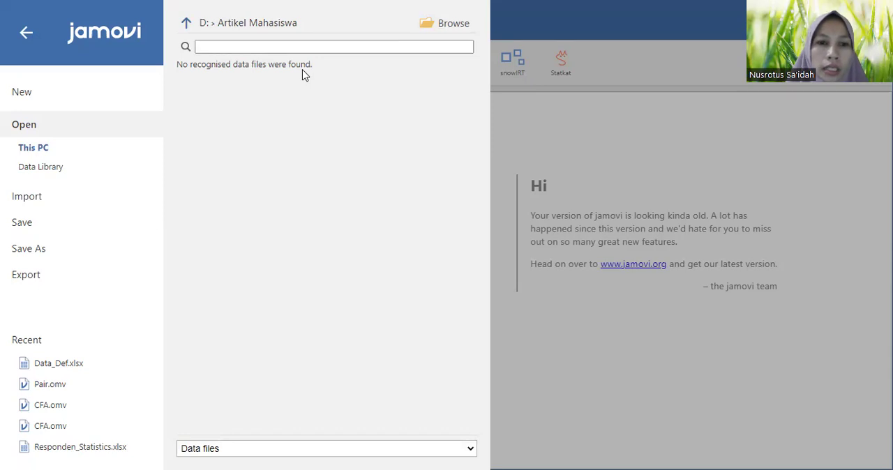
left_click(422, 282)
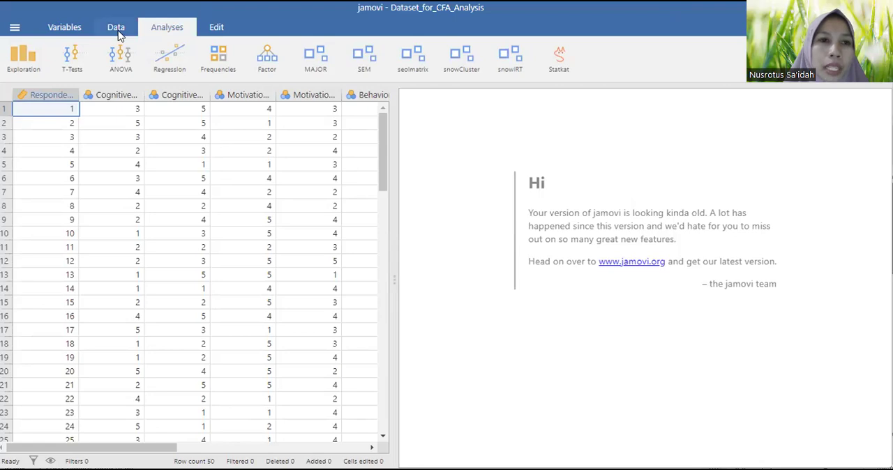
Set the measure type of the Respondent variable to ID in the variable setup
left_click(117, 31)
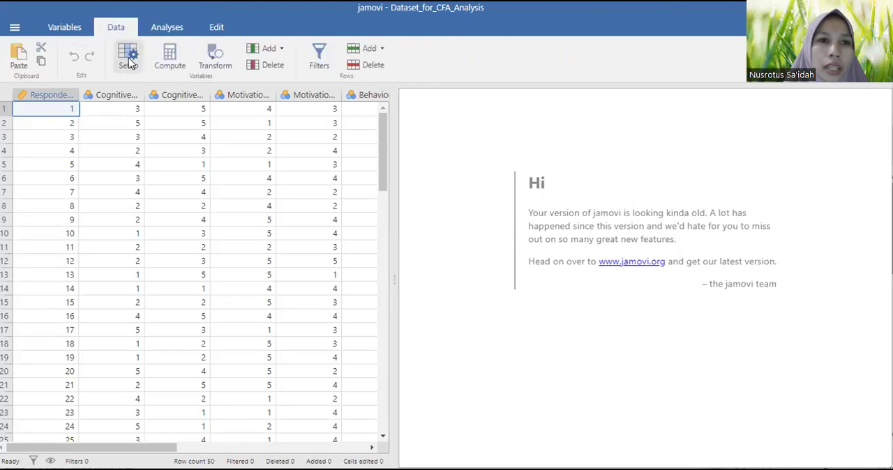
left_click(129, 63)
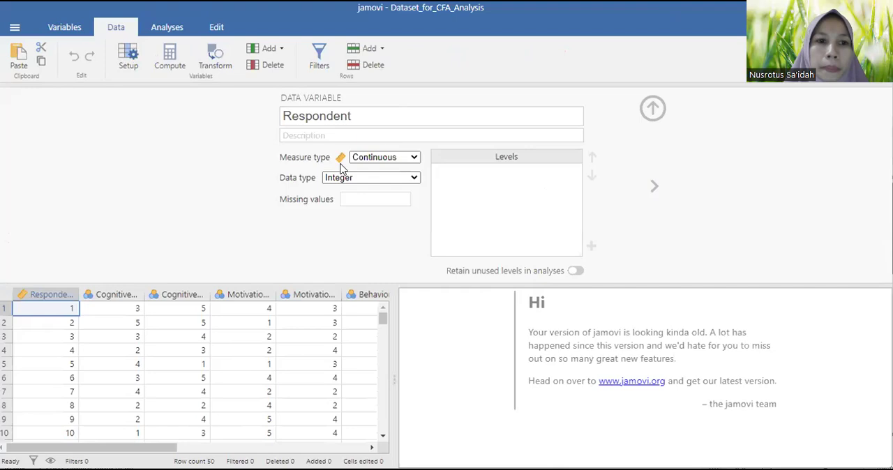
left_click(412, 161)
left_click(396, 222)
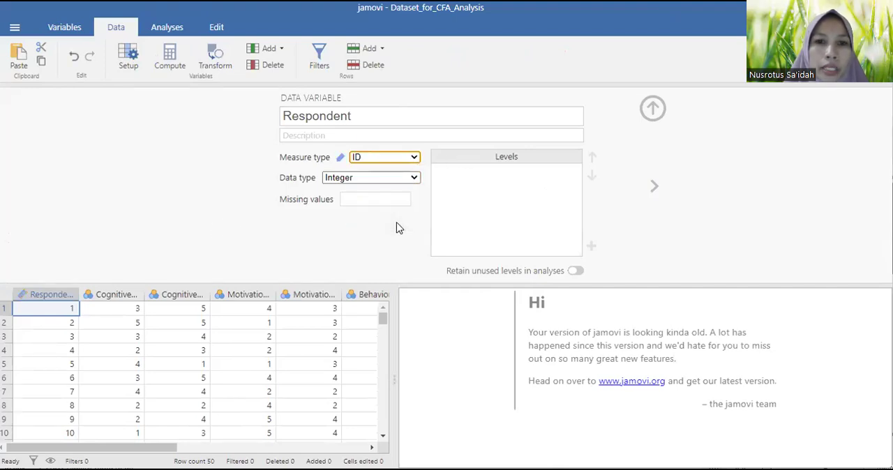
Set the measure type of Cognitive_Item_1 and Cognitive_Item_2 to Continuous
left_click(653, 187)
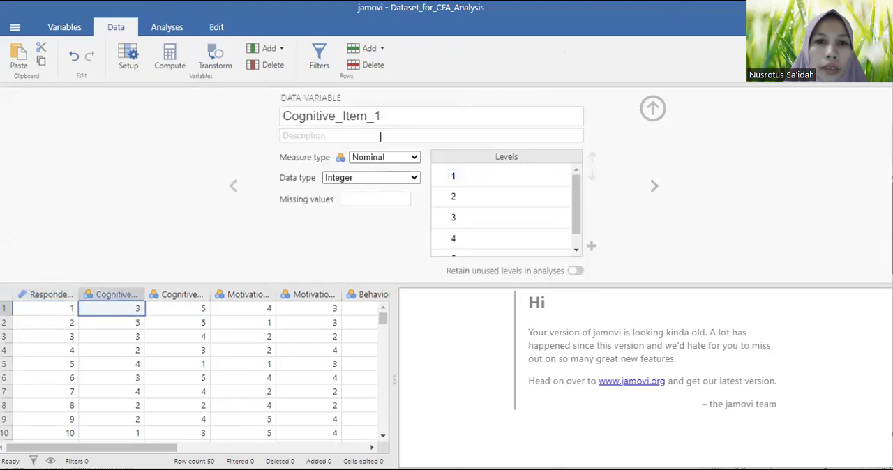
left_click(397, 158)
left_click(408, 208)
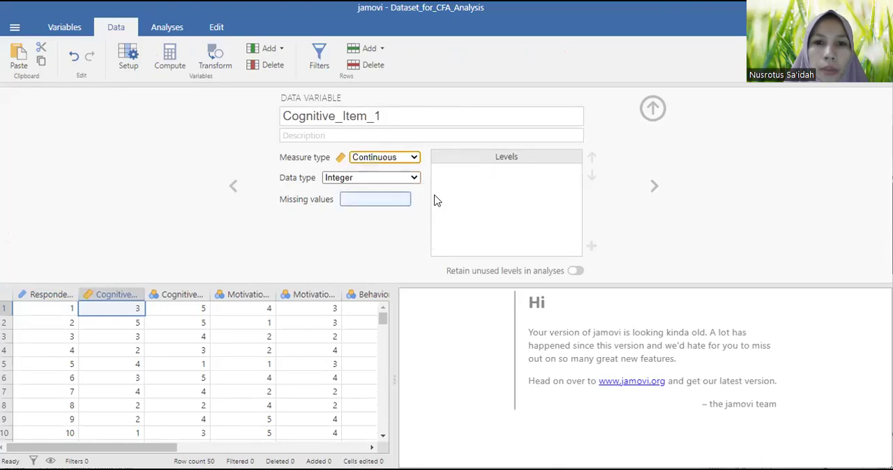
left_click(650, 190)
left_click(412, 159)
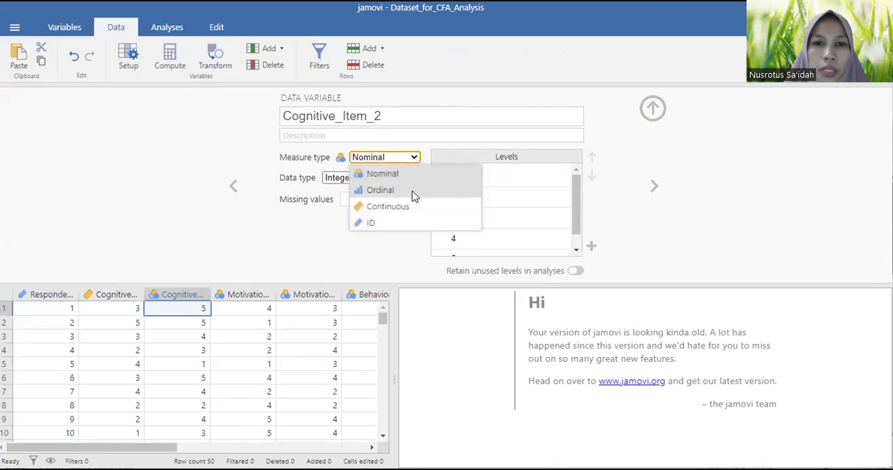
left_click(411, 206)
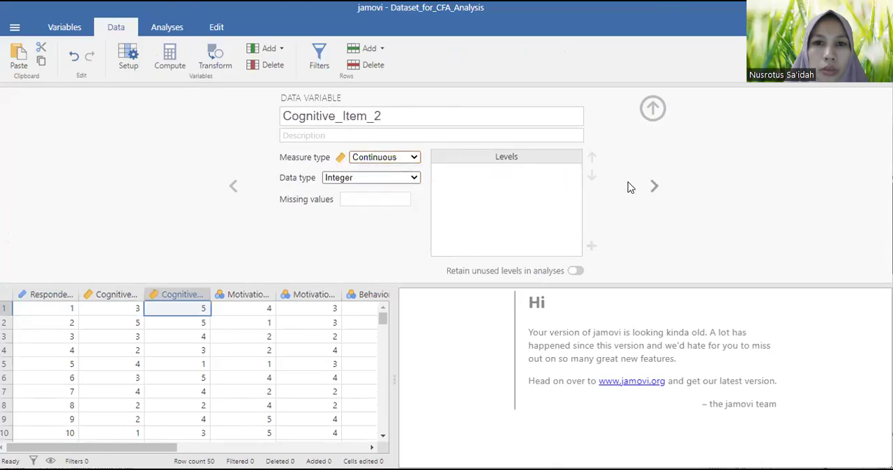
Set the measure type of Motivational_Item_1 and Motivational_Item_2 to Continuous
left_click(631, 187)
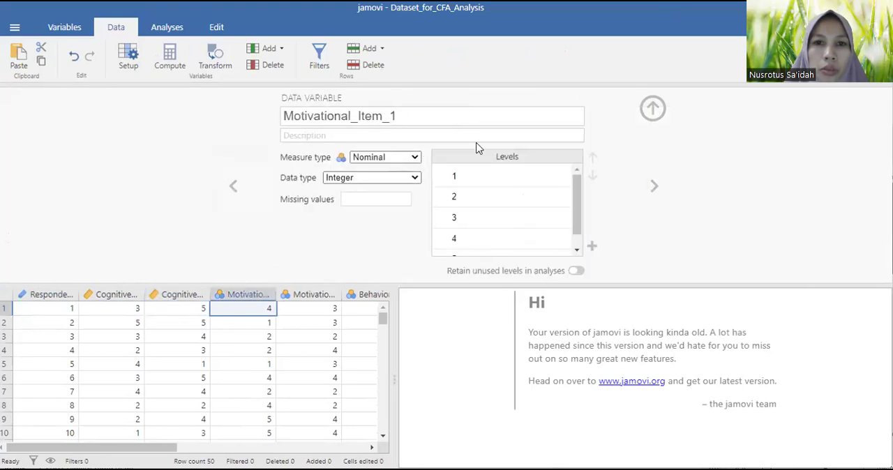
left_click(412, 158)
left_click(416, 208)
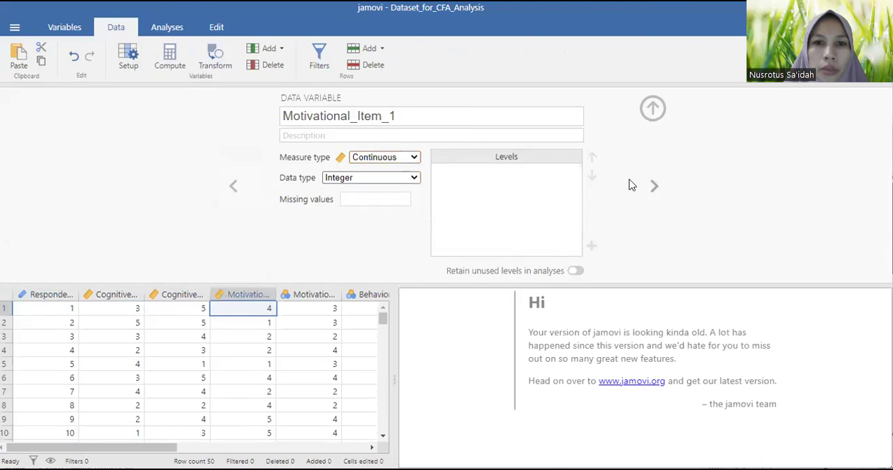
left_click(631, 187)
left_click(412, 158)
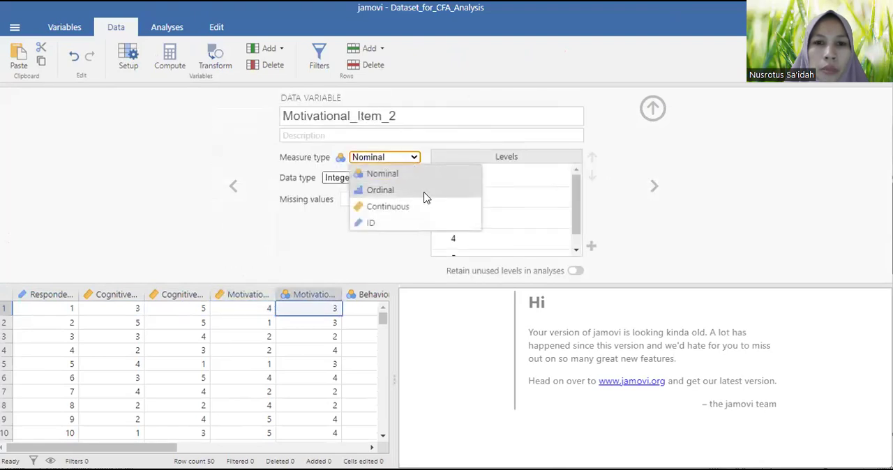
left_click(428, 207)
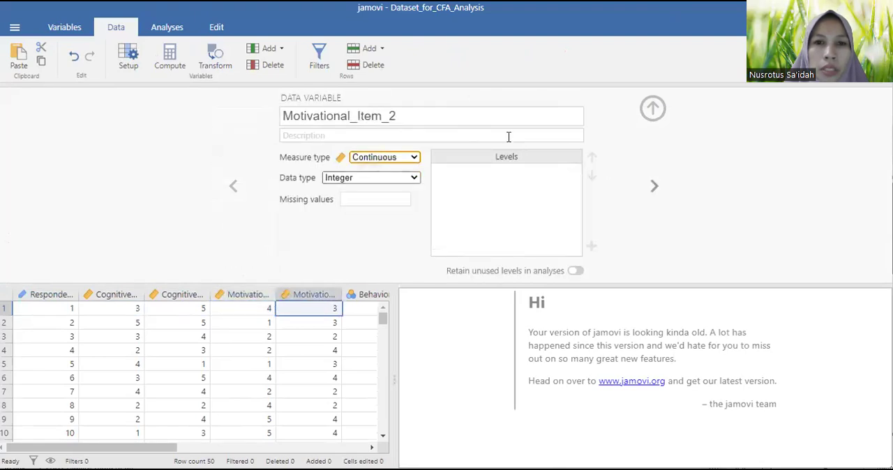
Set the measure type of Behavioral_Item_1 and Behavioral_Item_2 to Continuous and close the variable setup
left_click(654, 186)
left_click(384, 157)
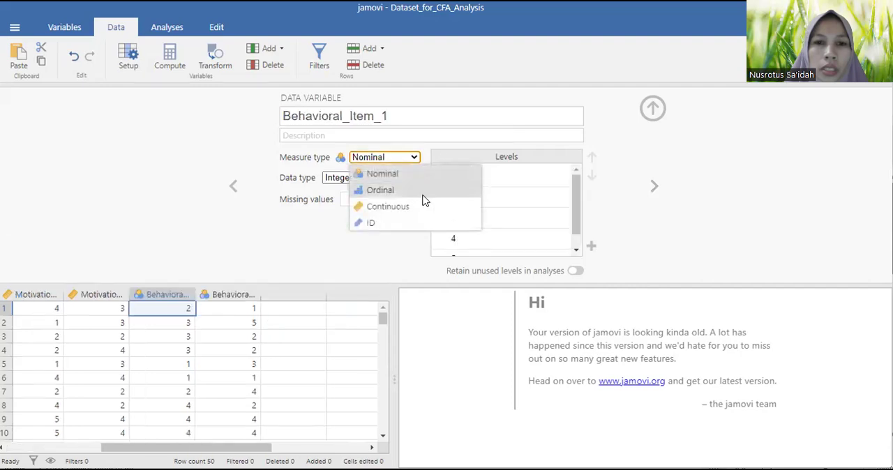
left_click(424, 207)
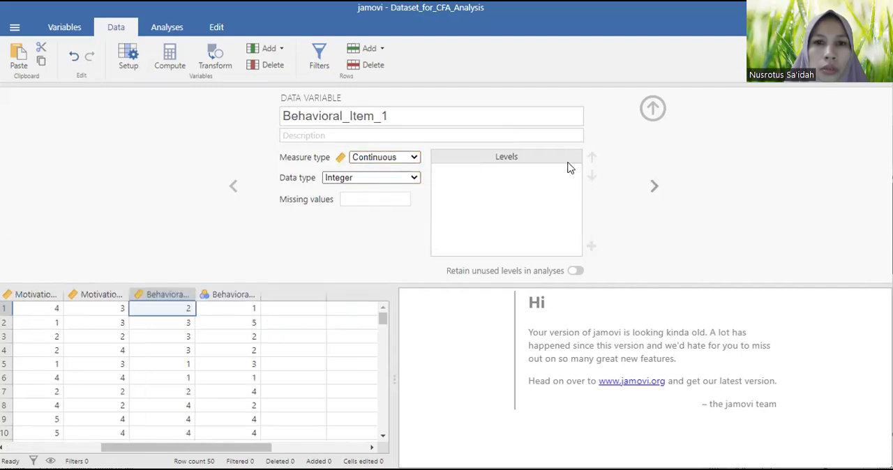
key("Right")
left_click(413, 157)
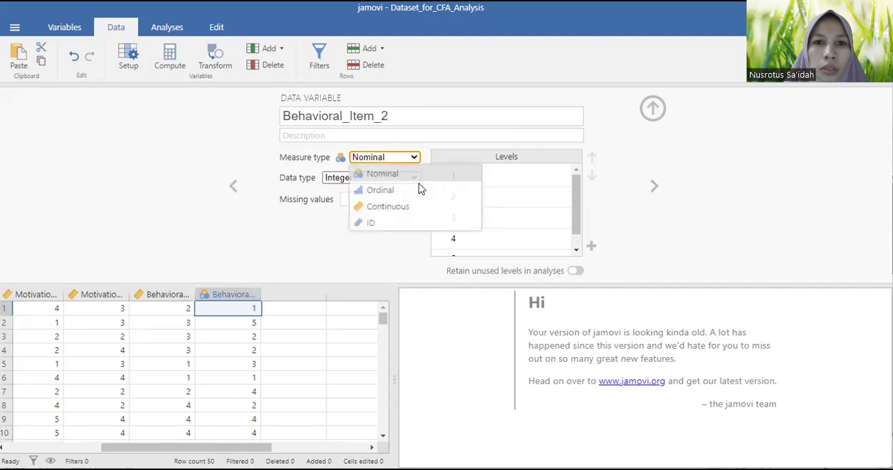
left_click(421, 208)
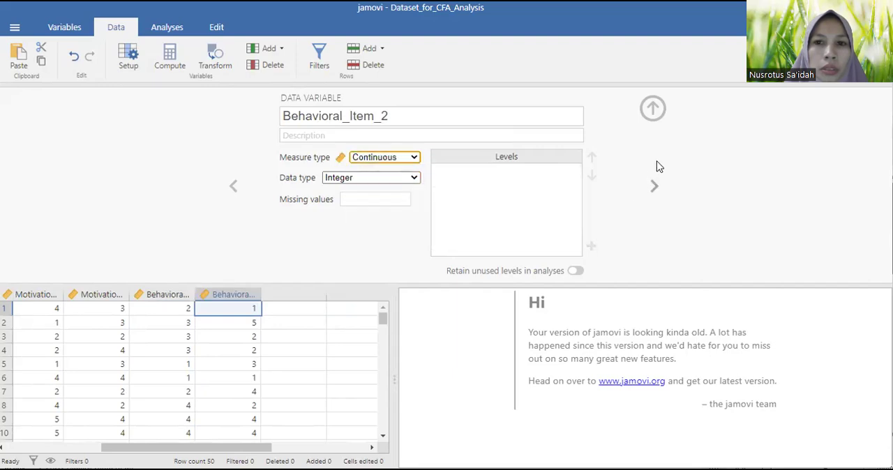
left_click(650, 117)
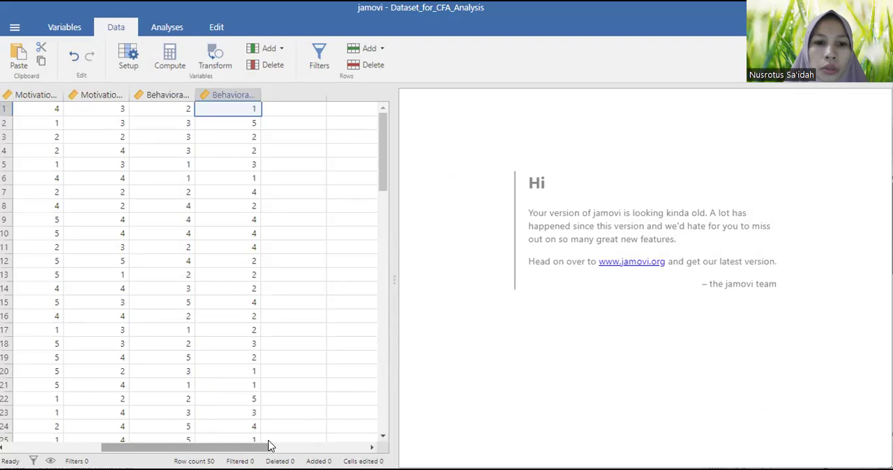
left_click_drag(184, 447, 87, 447)
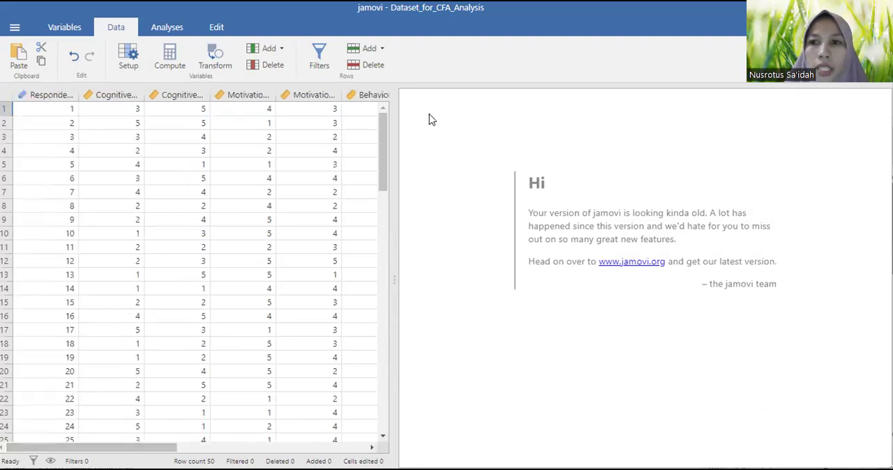
Start a Confirmatory Factor Analysis and rename its first factor Cognitive
left_click(184, 30)
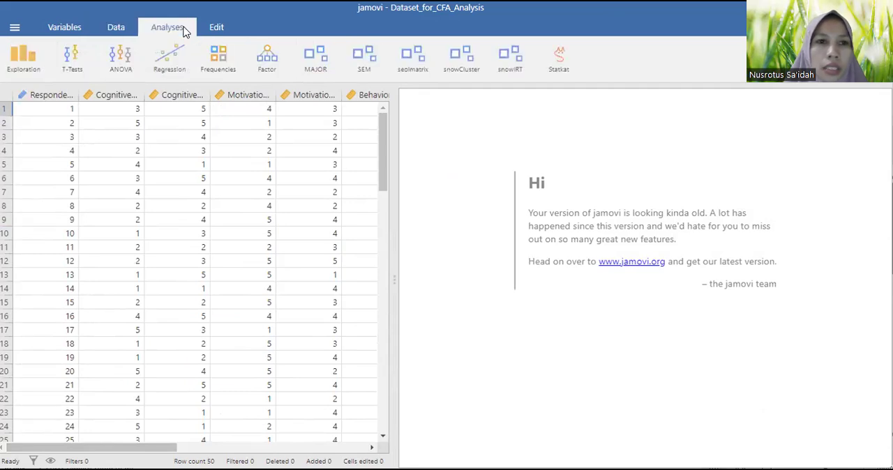
left_click(254, 67)
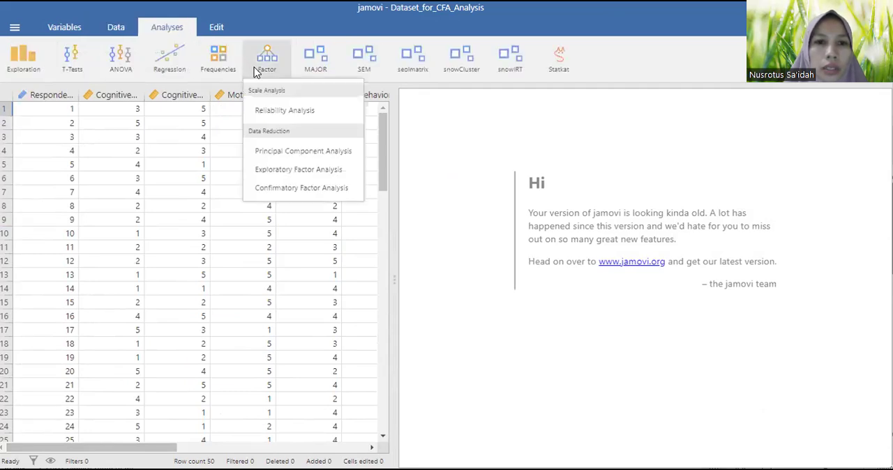
left_click(337, 190)
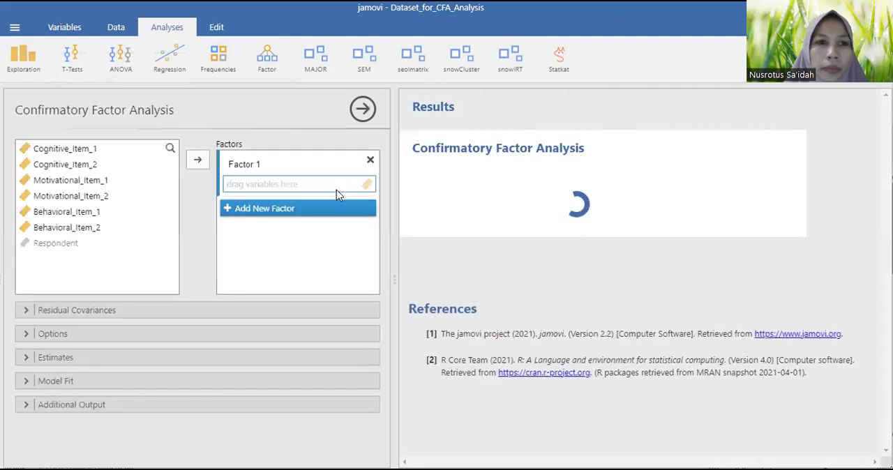
left_click(242, 165)
type("Cognitive")
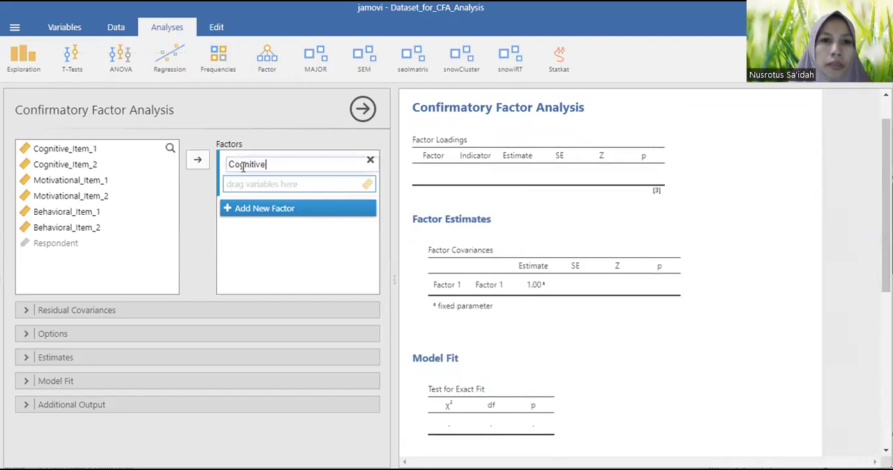
Assign Cognitive_Item_1 and Cognitive_Item_2 as indicators of the Cognitive factor
left_click(97, 149)
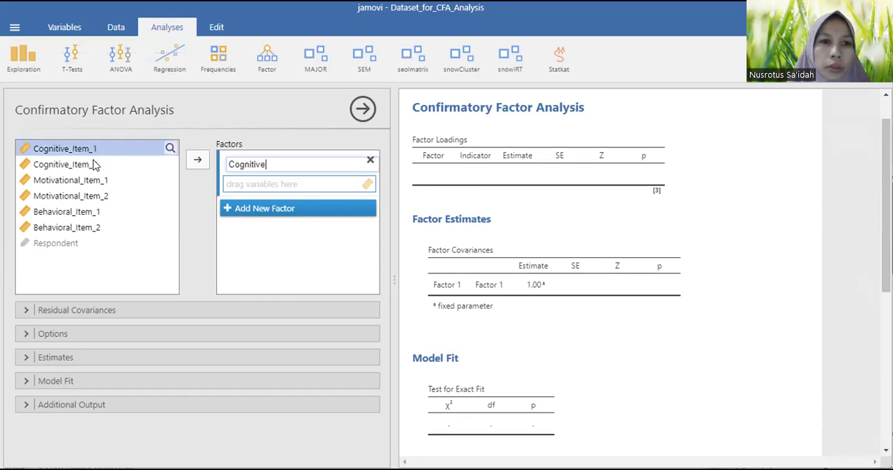
left_click(93, 160)
left_click(96, 148, "ctrl")
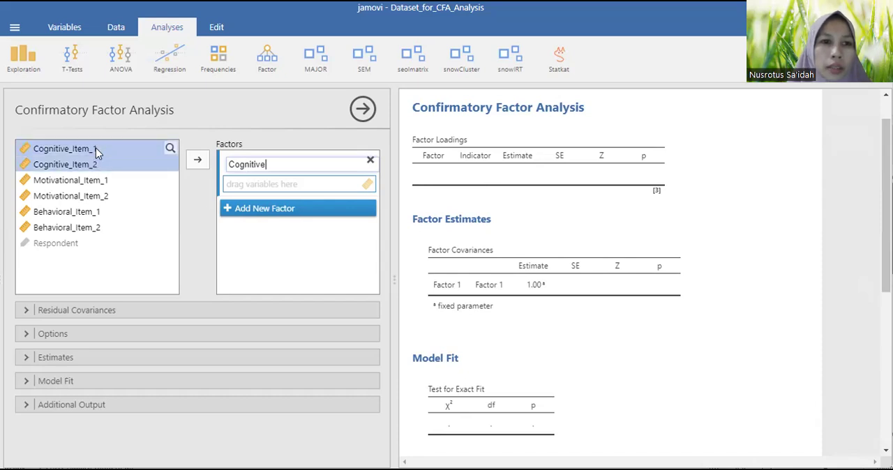
left_click(196, 164)
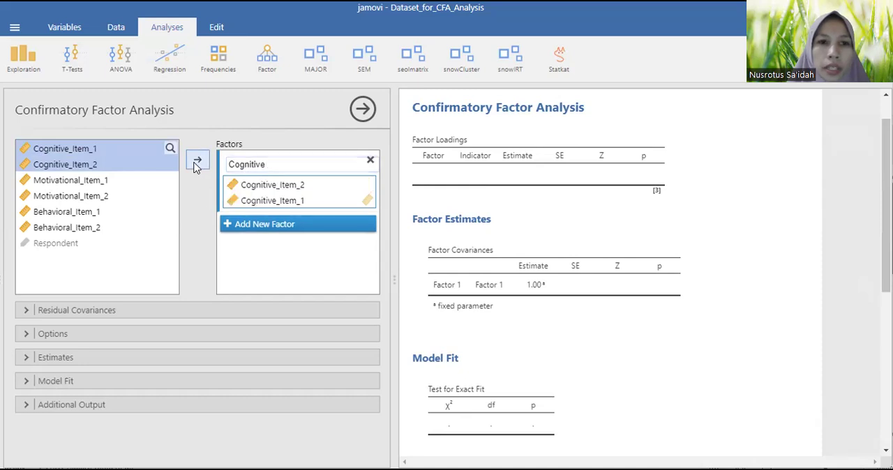
Add a second factor named Motivational and assign Motivational_Item_1 and Motivational_Item_2 to it
left_click(249, 224)
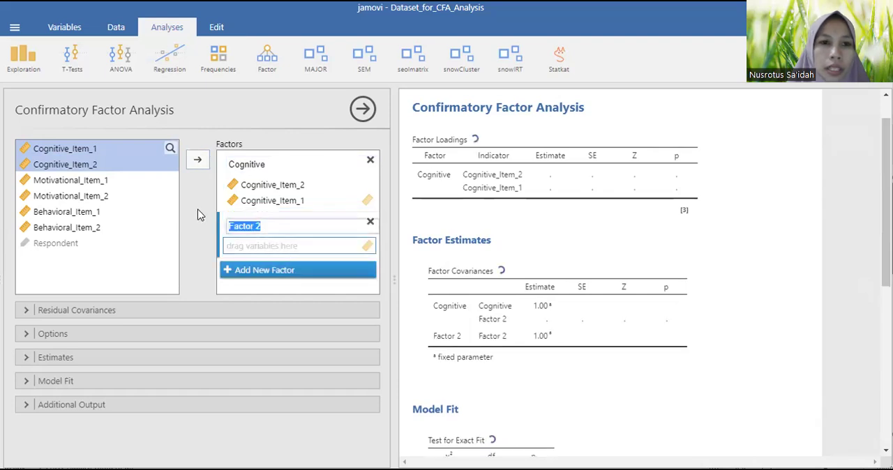
type("Motivational")
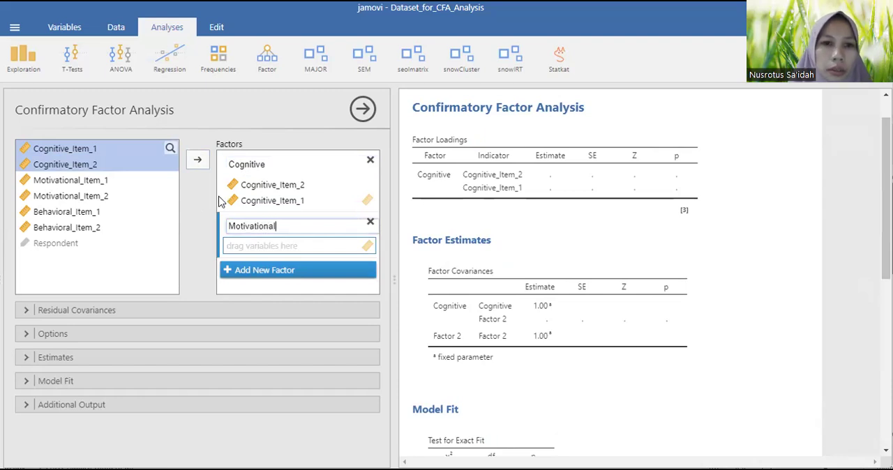
left_click(126, 183)
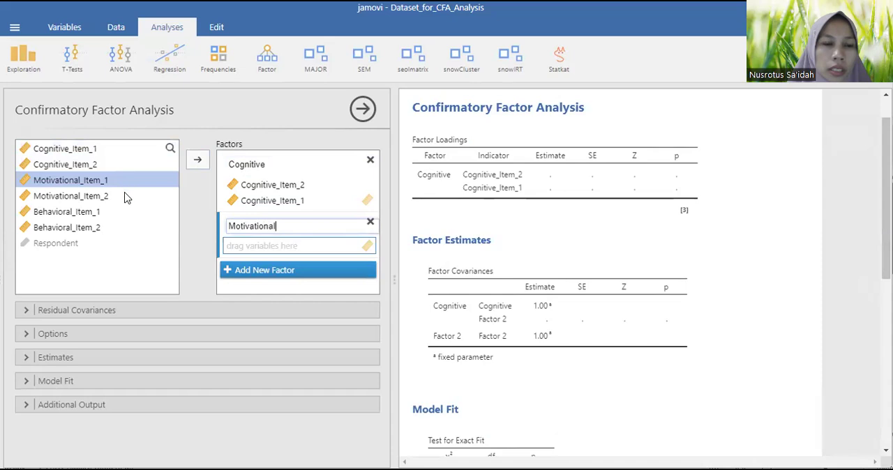
left_click(125, 196, "shift")
left_click(198, 159)
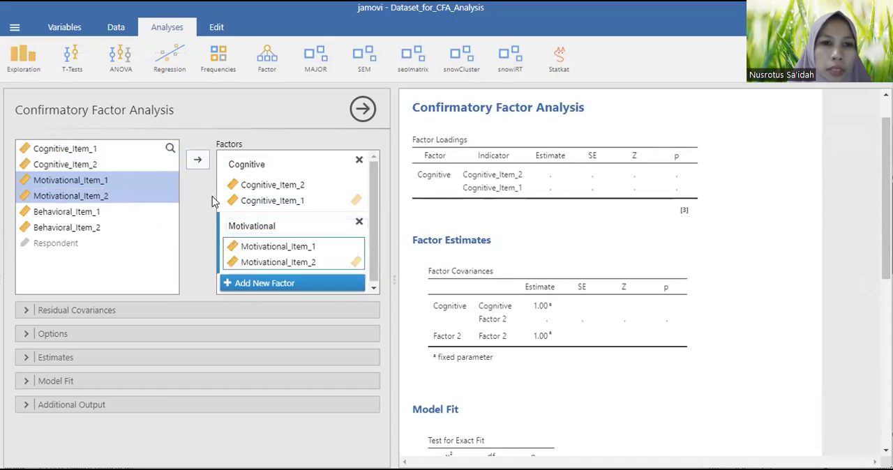
Add a third factor named Behavioral and assign Behavioral_Item_1 and Behavioral_Item_2 to it
left_click(282, 284)
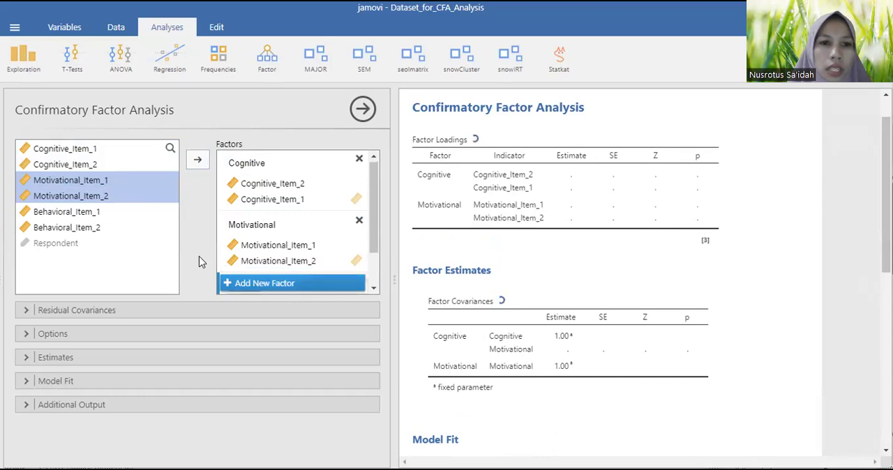
left_click(261, 279)
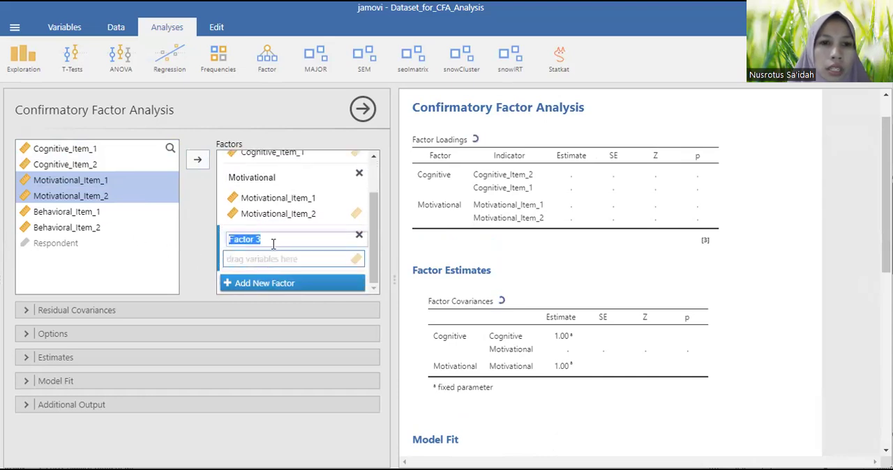
type("B")
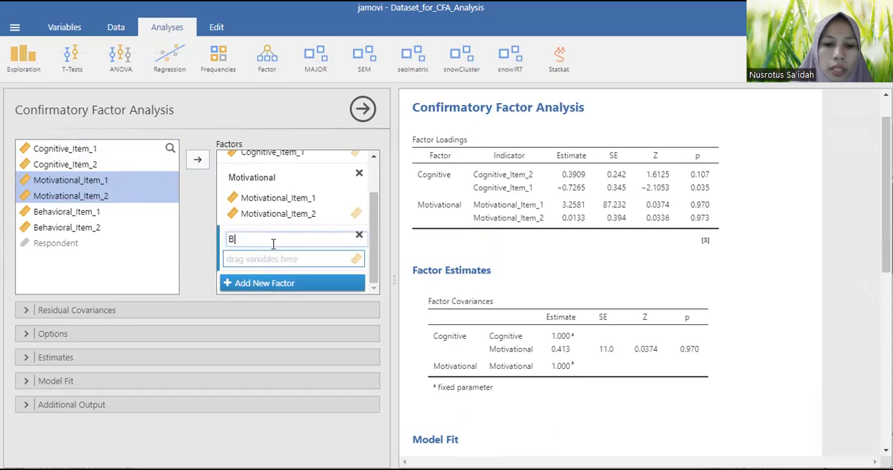
type("ehavioral")
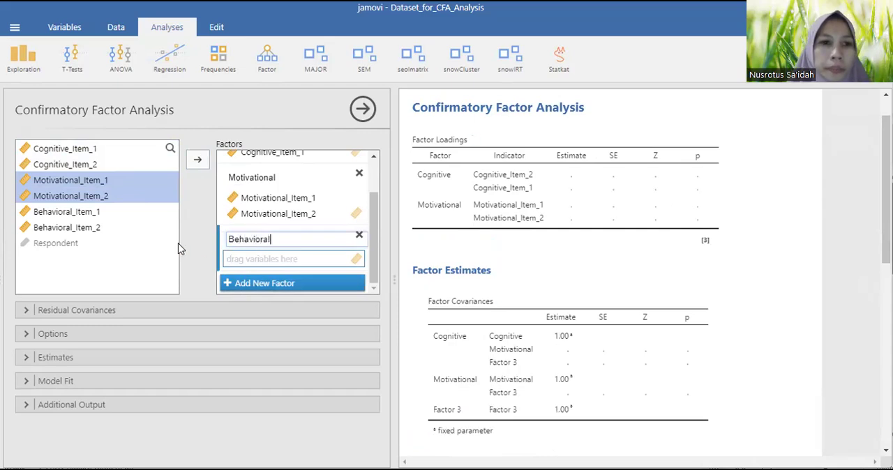
left_click(104, 213)
left_click(100, 231, "shift")
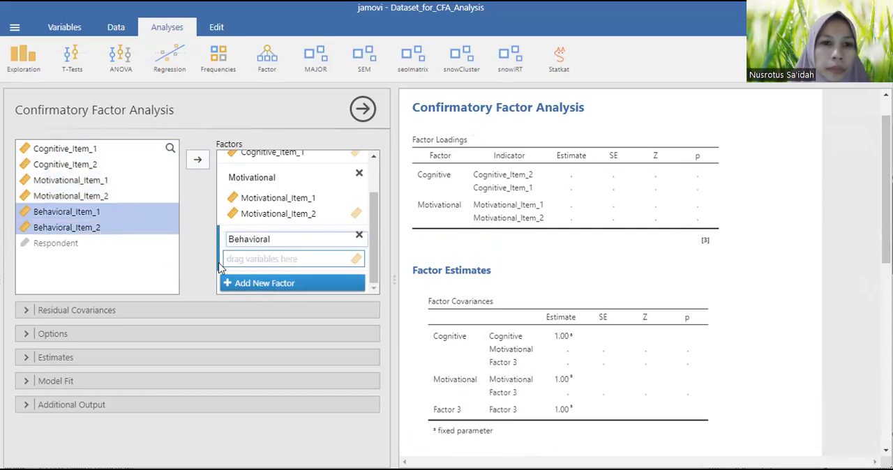
left_click(198, 160)
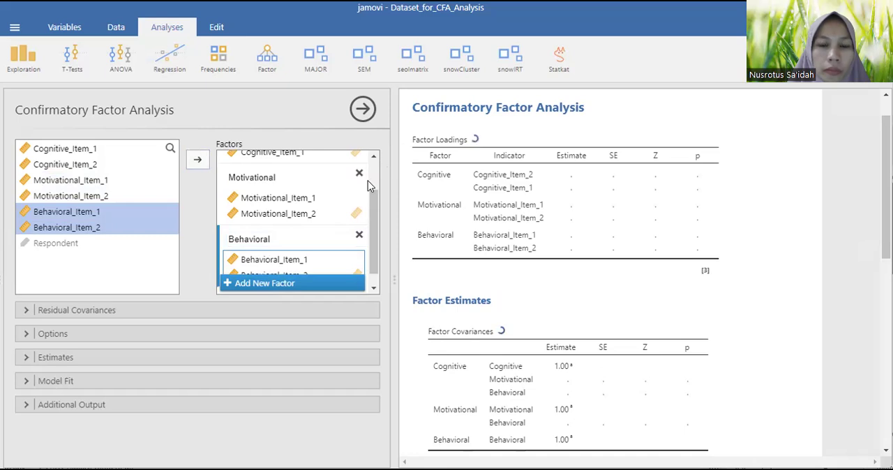
scroll(349, 203, "down", 1)
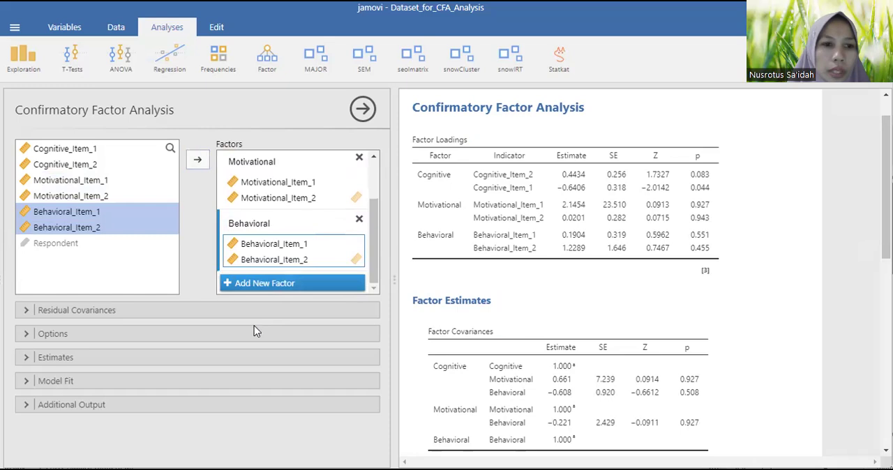
Expand the Options, Estimates, Model Fit and Additional Output settings, and enable the path diagram plot
left_click(340, 337)
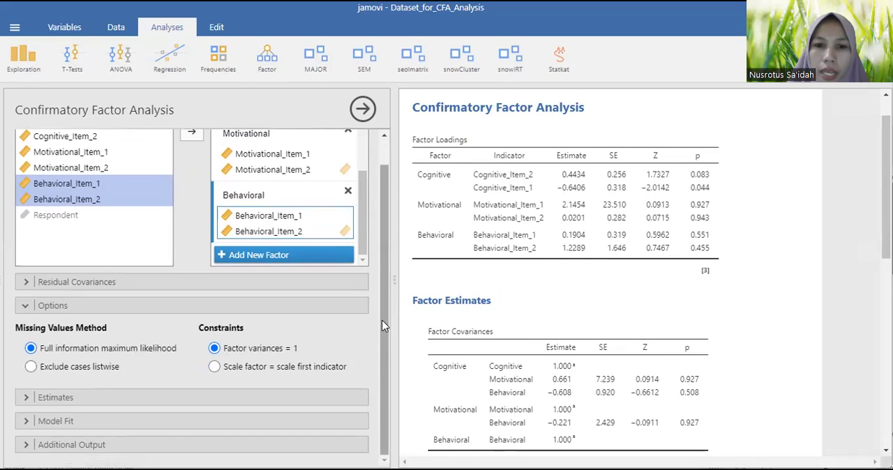
left_click(332, 398)
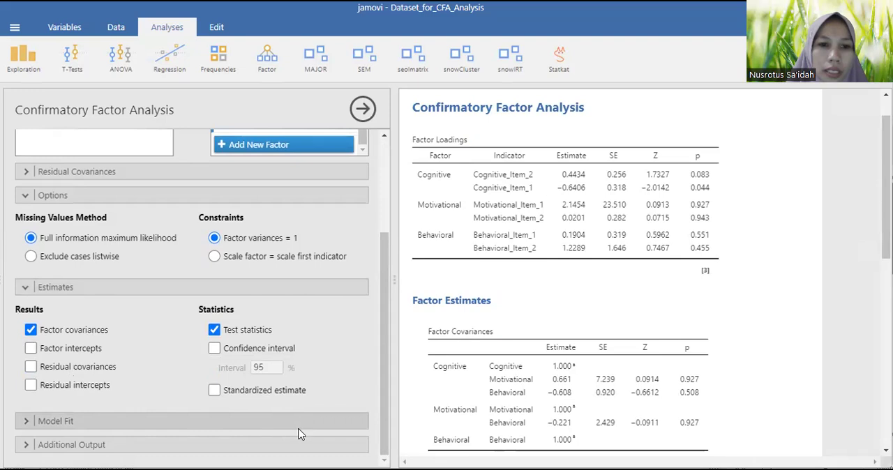
left_click(192, 444)
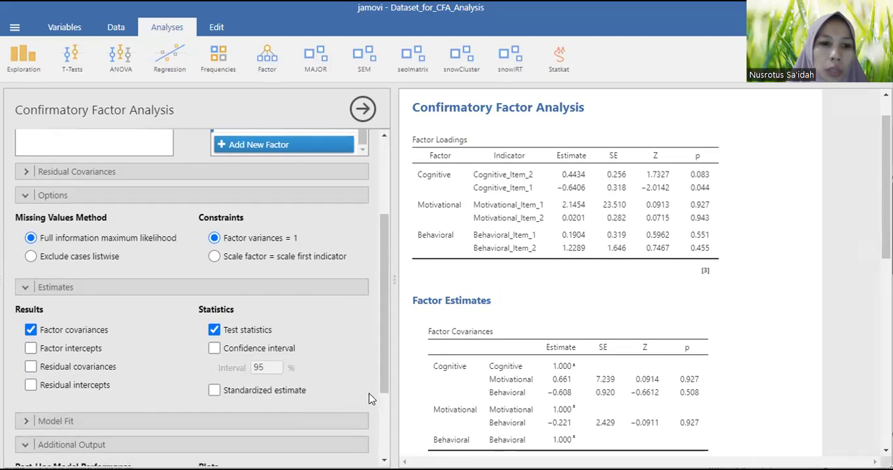
left_click_drag(383, 375, 378, 425)
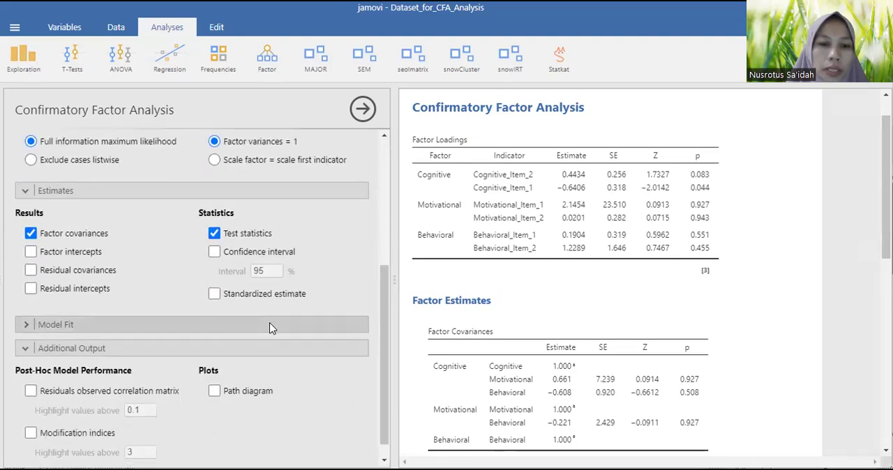
left_click(269, 323)
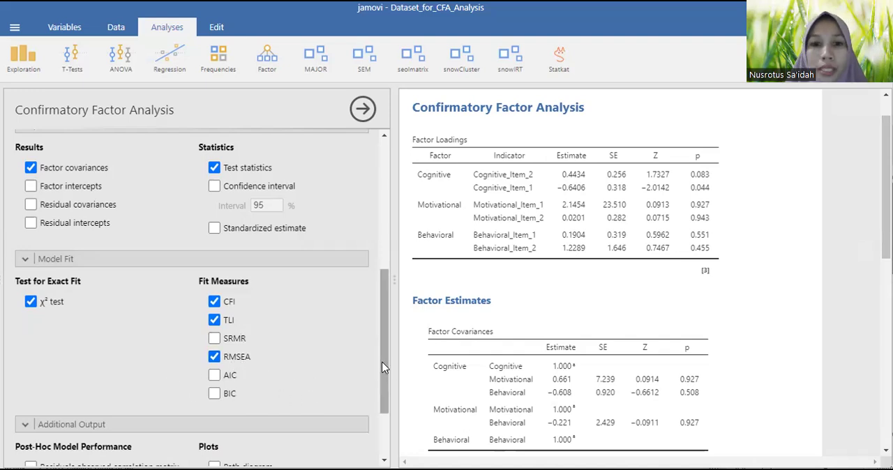
scroll(382, 361, "down", 1)
scroll(381, 407, "down", 1)
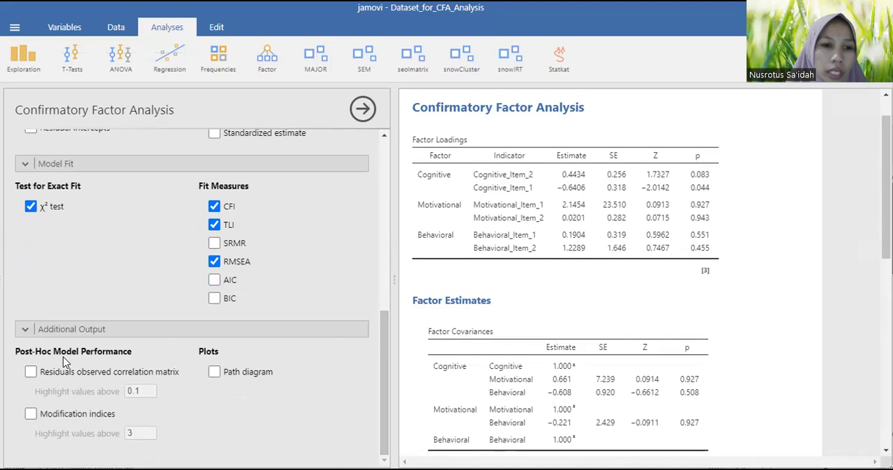
left_click(214, 372)
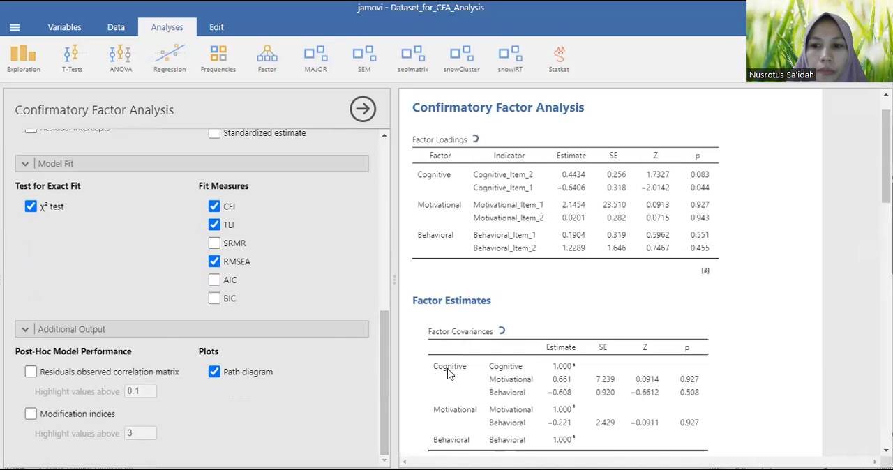
Look through the analysis results, from the model fit tables to the path diagram, and return to the factor settings
scroll(546, 309, "down", 5)
scroll(546, 309, "down", 8)
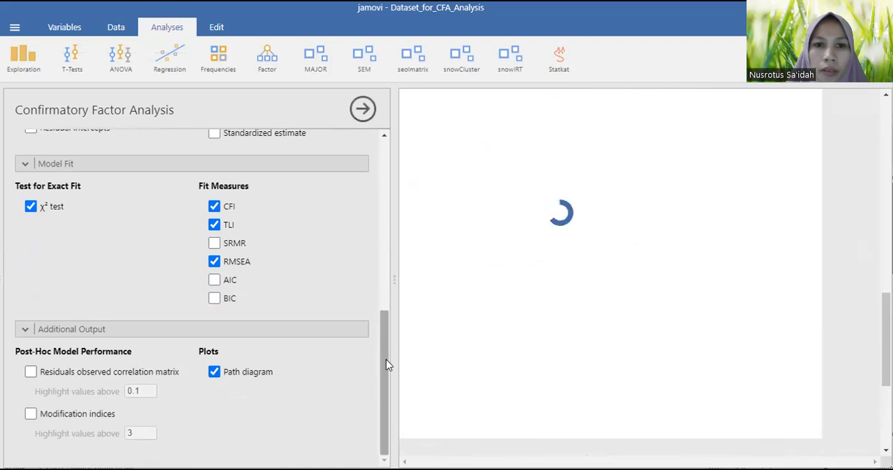
left_click_drag(386, 359, 386, 190)
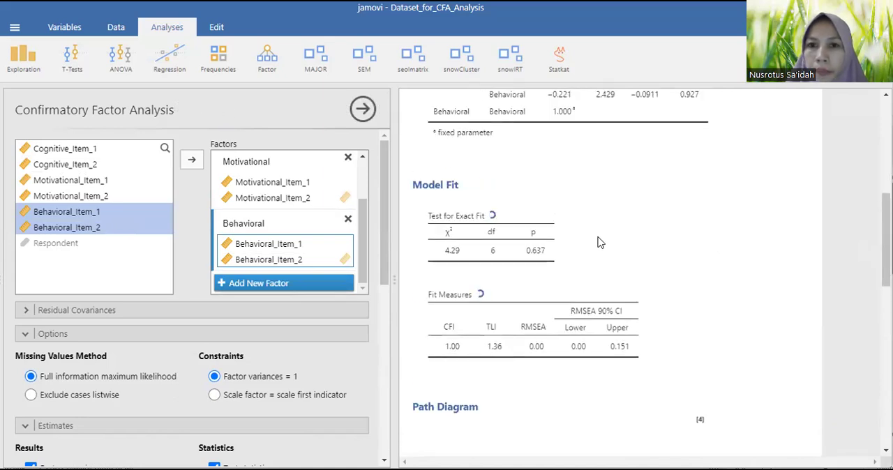
scroll(599, 248, "down", 5)
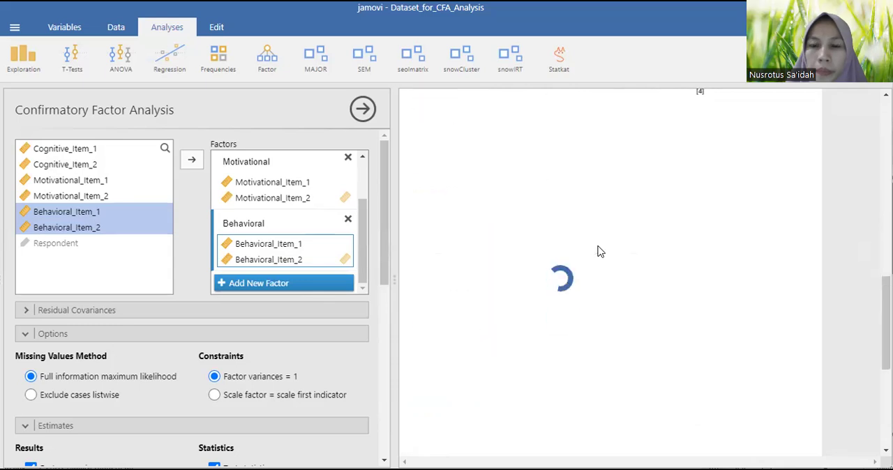
scroll(600, 254, "up", 5)
scroll(600, 253, "up", 1)
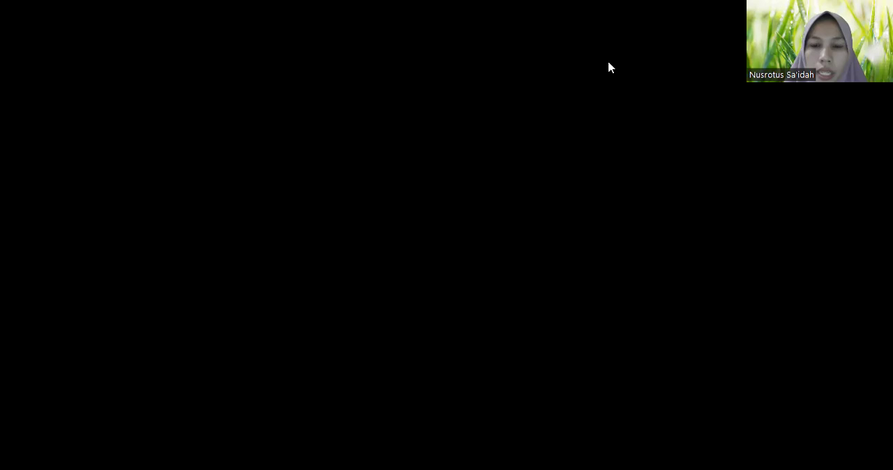
Switch to the Word document Validitas dan Reliabilitas.docx and review the questionnaire's dimensions, items and sample response table
scroll(575, 332, "down", 5)
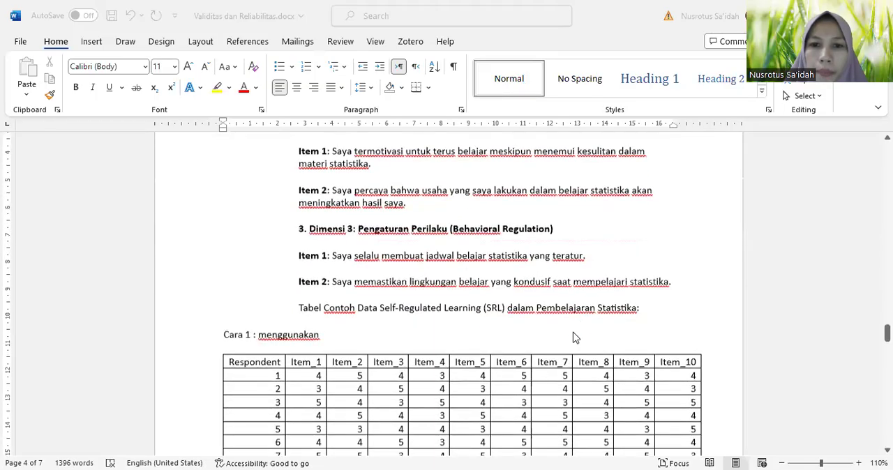
scroll(575, 337, "down", 2)
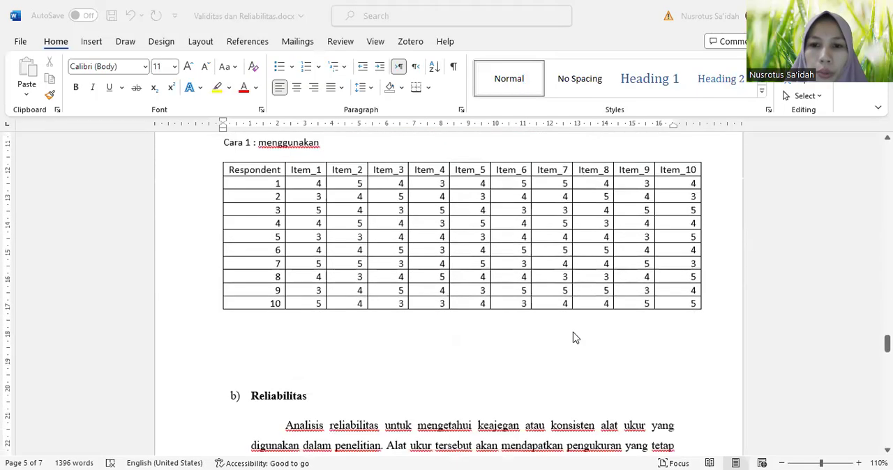
scroll(575, 338, "up", 15)
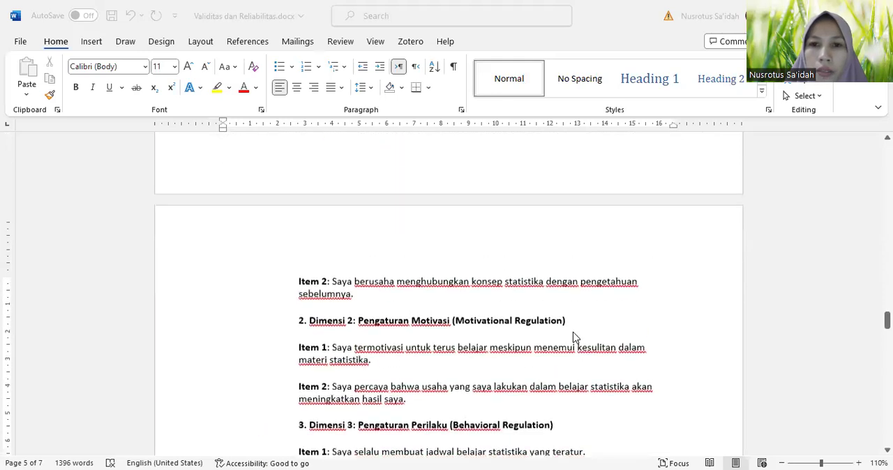
scroll(575, 337, "up", 10)
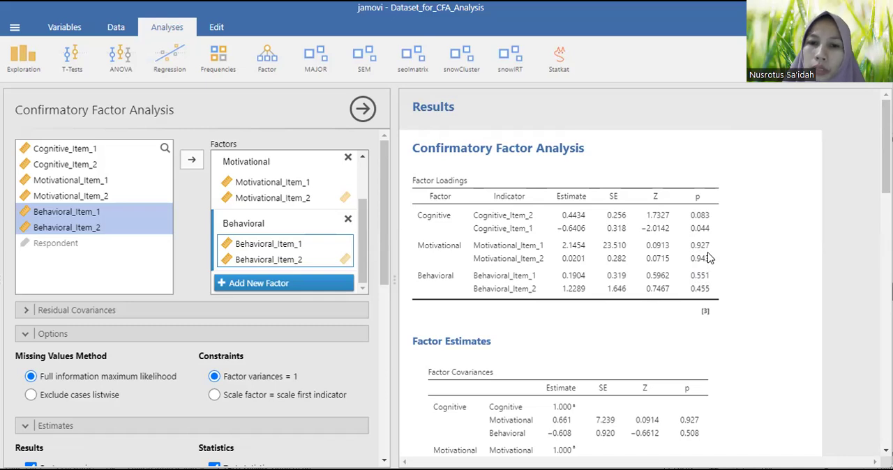
Examine the factor covariances, exact fit test, fit measures and path diagram in the jamovi CFA results
scroll(708, 260, "down", 5)
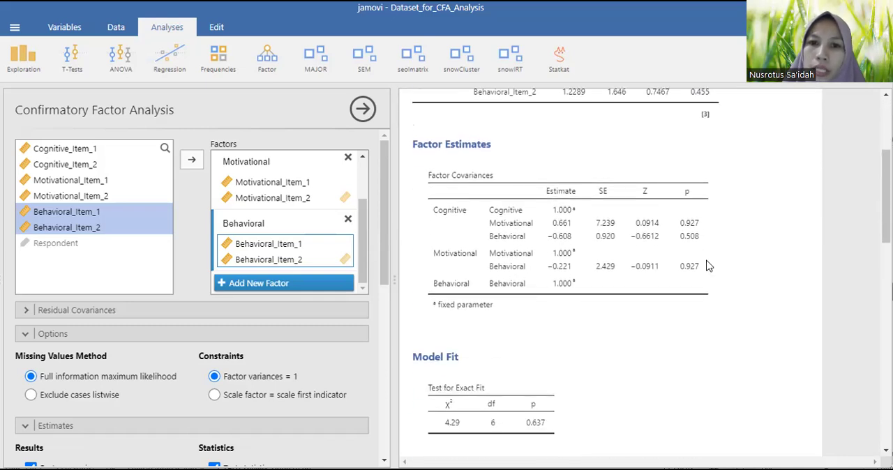
scroll(706, 265, "down", 3)
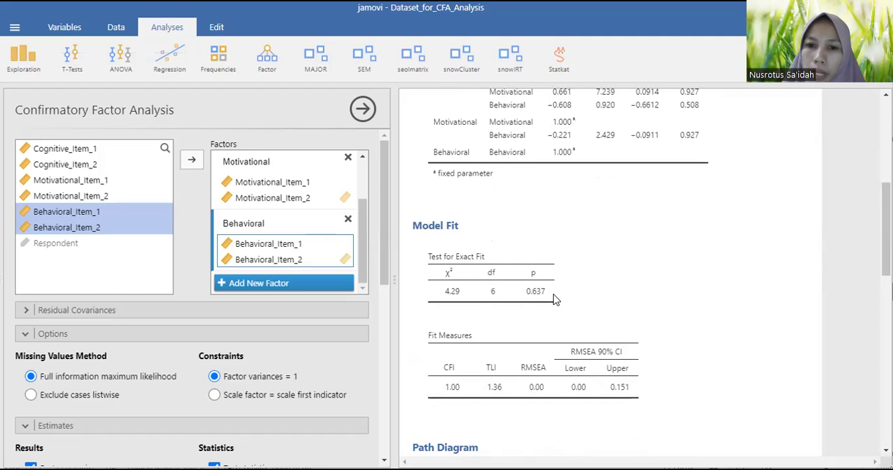
scroll(552, 300, "down", 1)
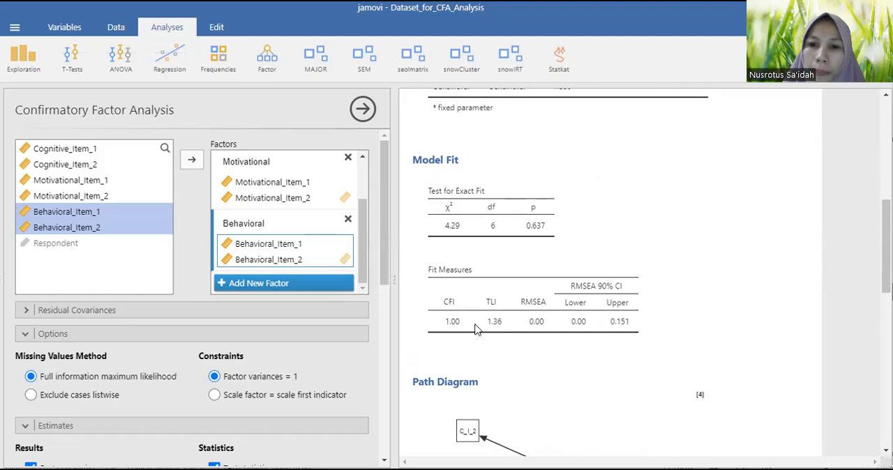
scroll(477, 330, "down", 5)
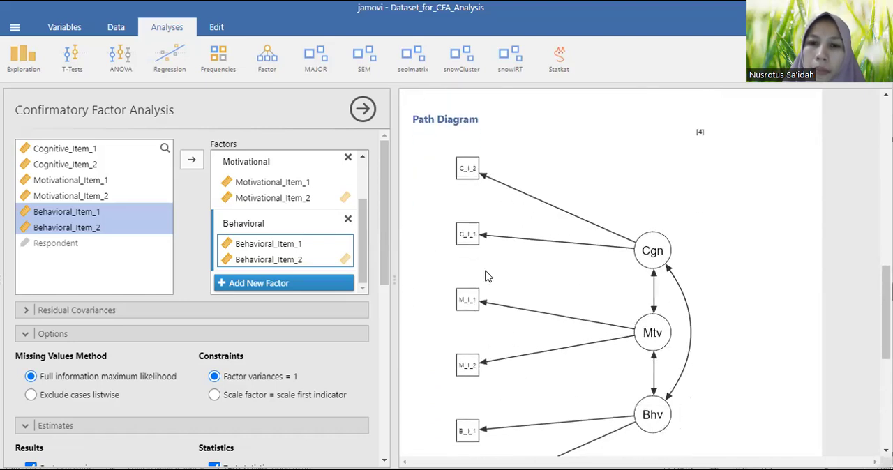
scroll(484, 279, "down", 1)
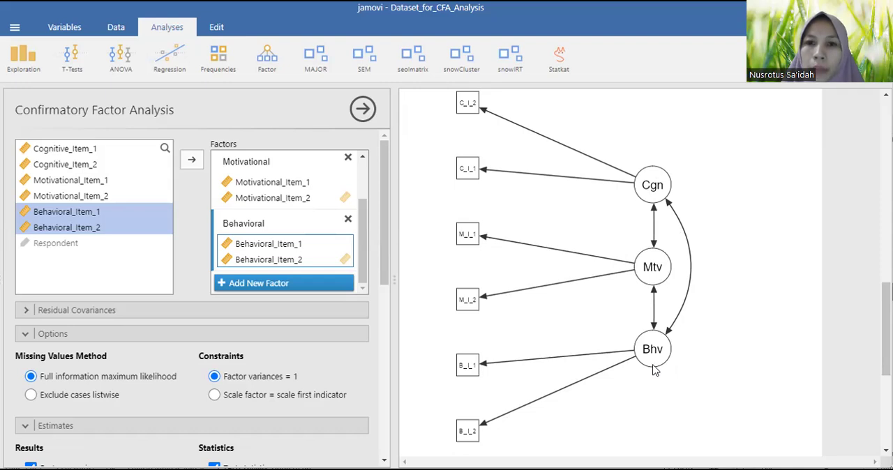
scroll(652, 372, "up", 3)
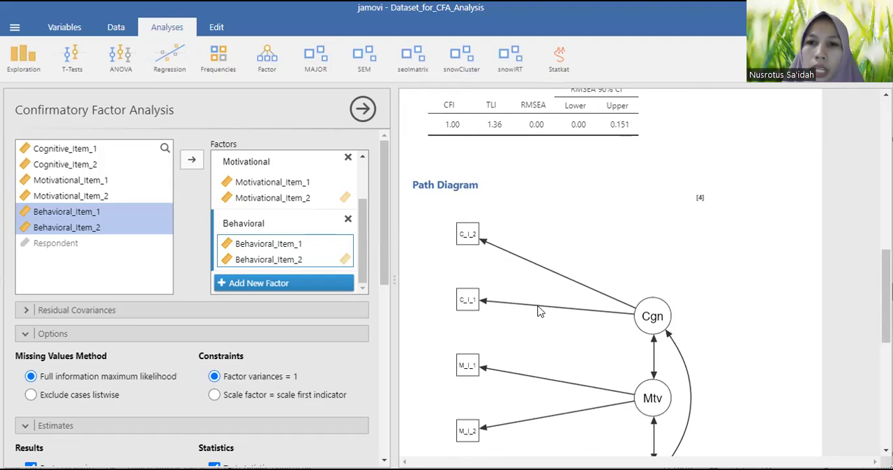
Review the path diagram through to the references, and return to the model fit tables
scroll(538, 310, "up", 2)
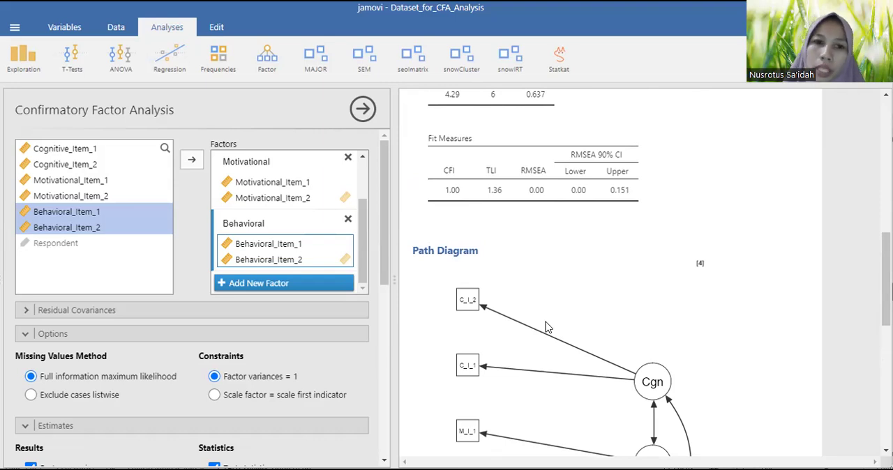
scroll(548, 327, "down", 10)
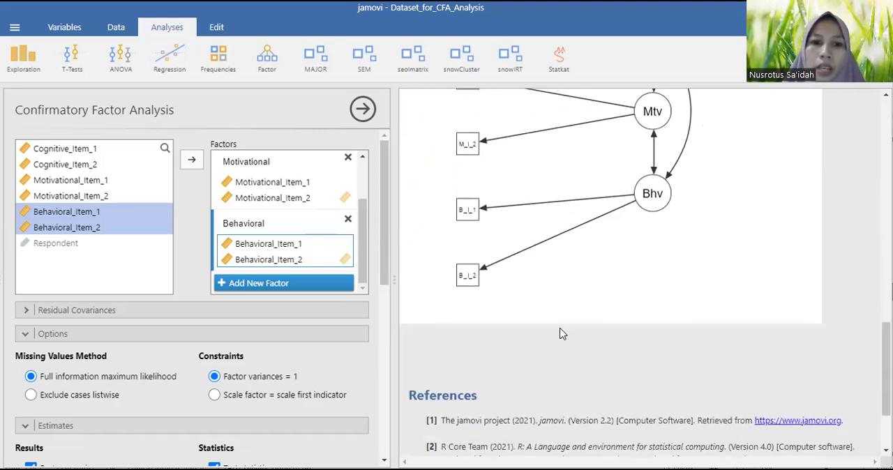
scroll(562, 333, "down", 1)
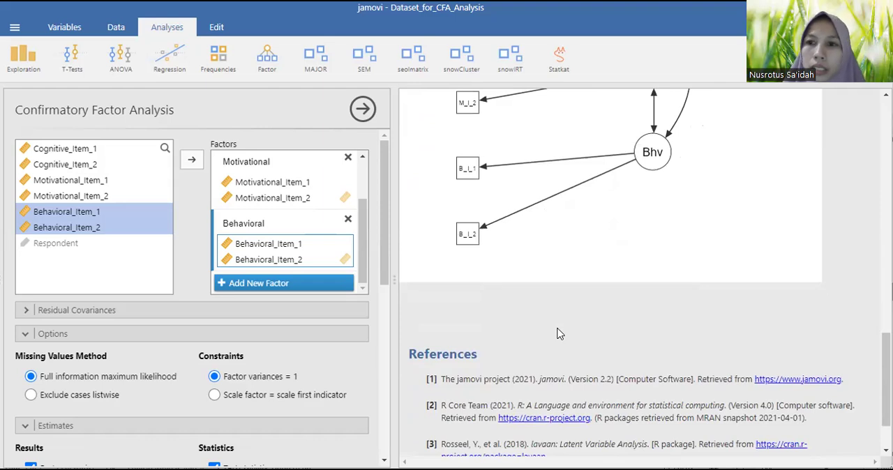
scroll(558, 333, "up", 15)
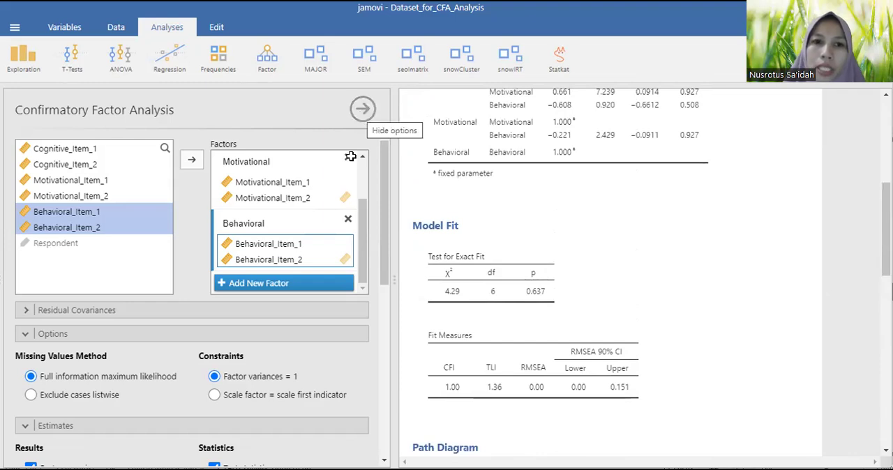
Hide the Confirmatory Factor Analysis options and look through the response data and the factor loadings table
left_click(362, 110)
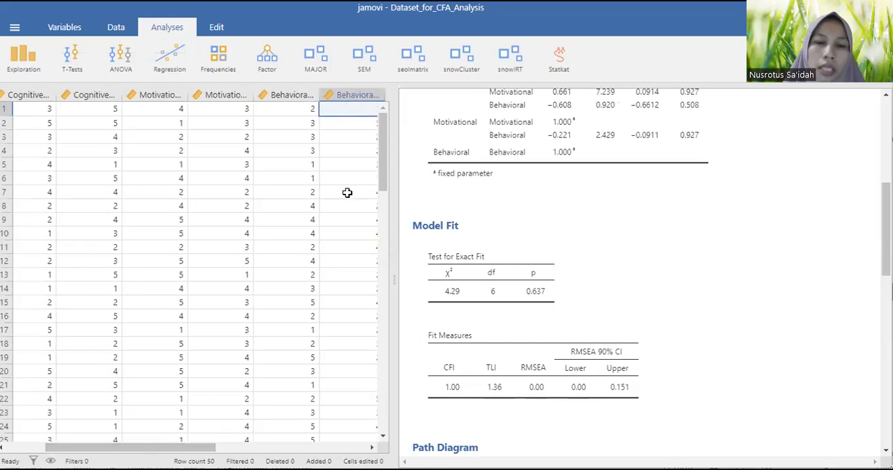
scroll(346, 194, "down", 5)
scroll(345, 230, "down", 4)
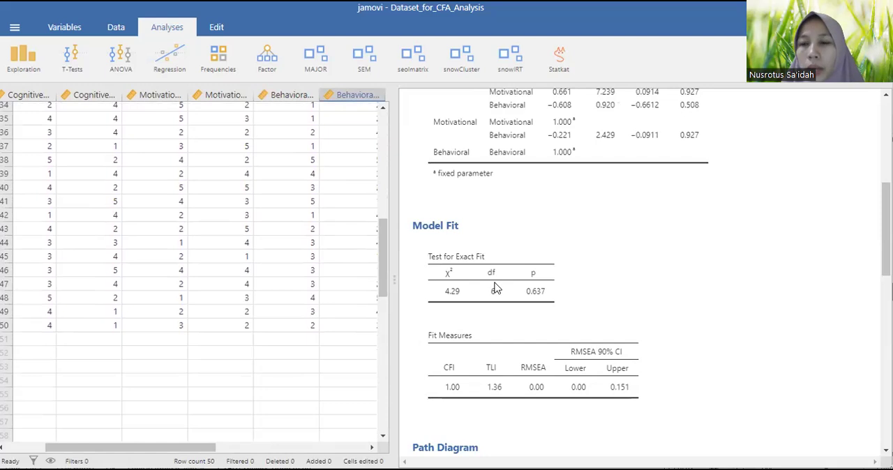
scroll(511, 290, "up", 5)
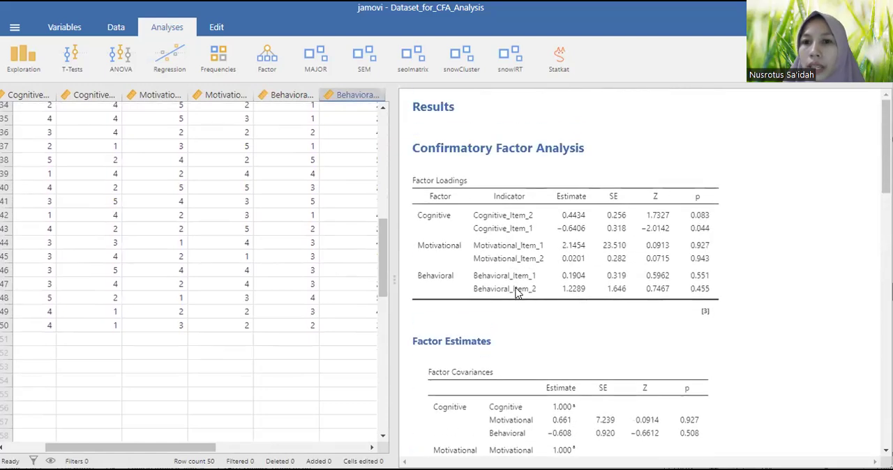
scroll(367, 281, "up", 5)
scroll(367, 281, "up", 5)
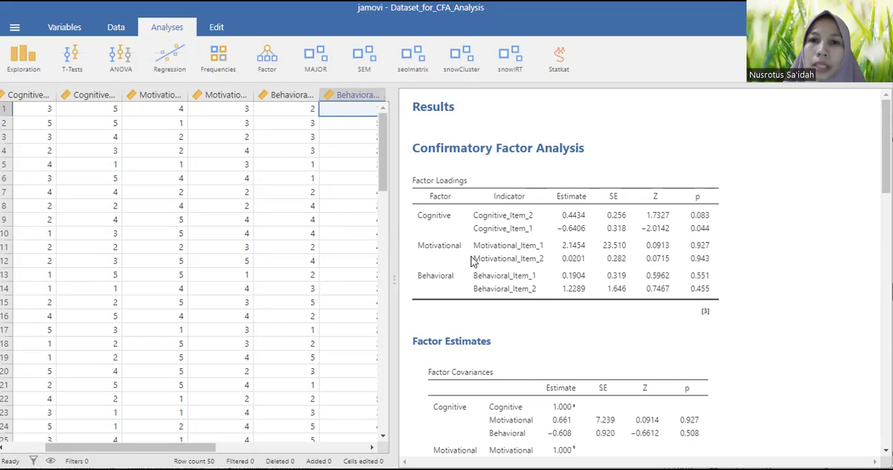
Check the available factor analysis types, and review the dataset from the Respondent column alongside the factor loadings and covariances
left_click(273, 72)
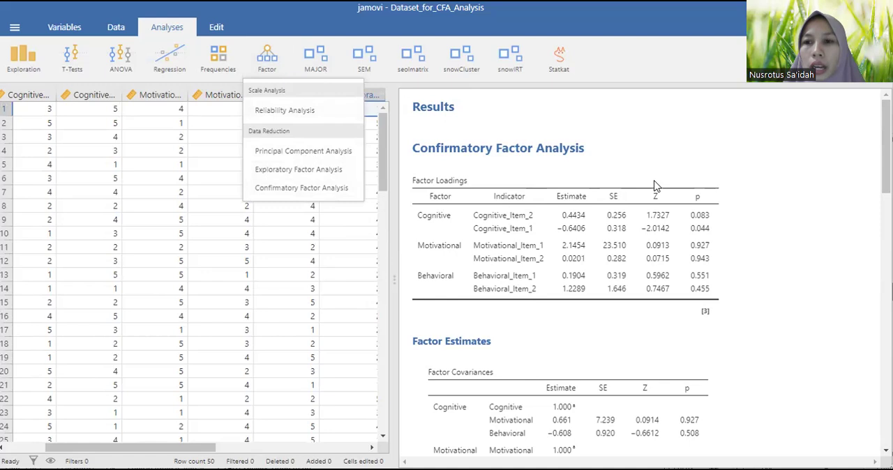
key("Escape")
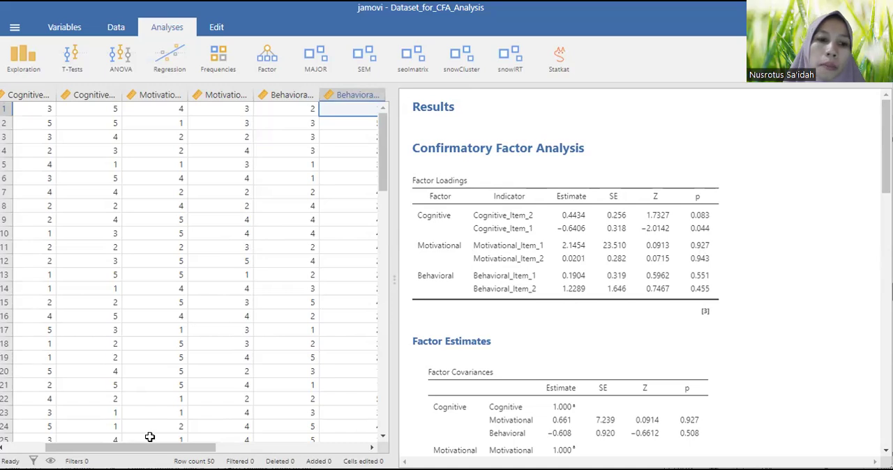
left_click_drag(150, 447, 110, 447)
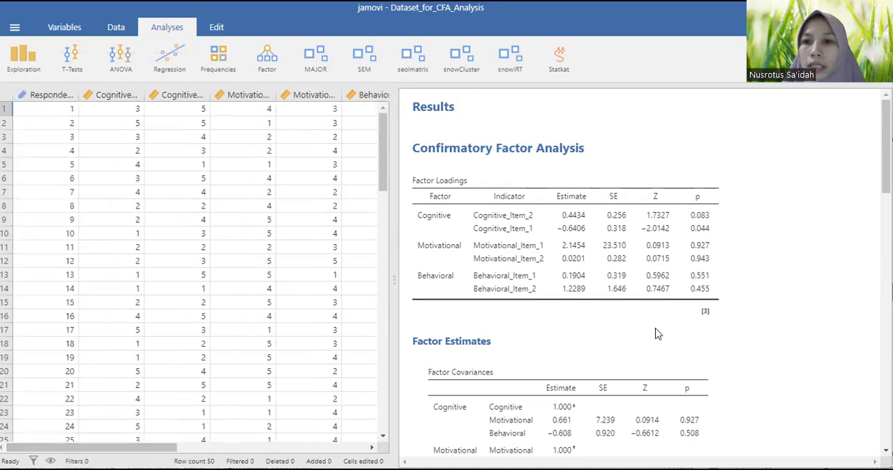
scroll(686, 311, "down", 3)
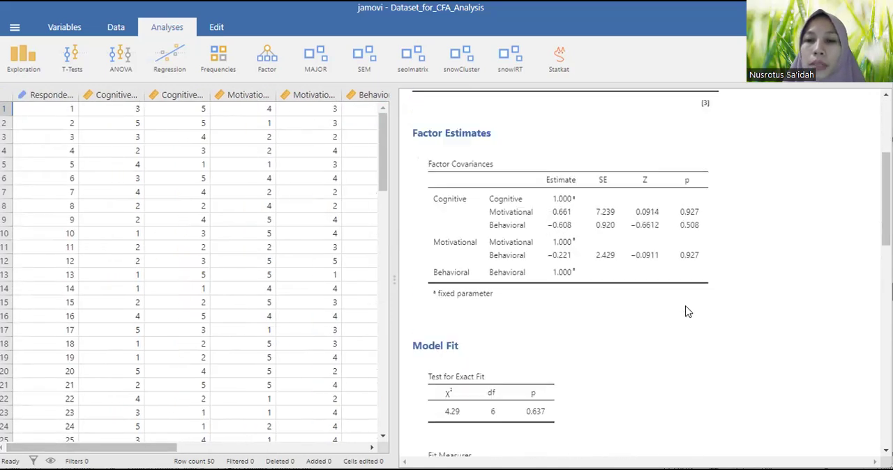
scroll(688, 311, "up", 3)
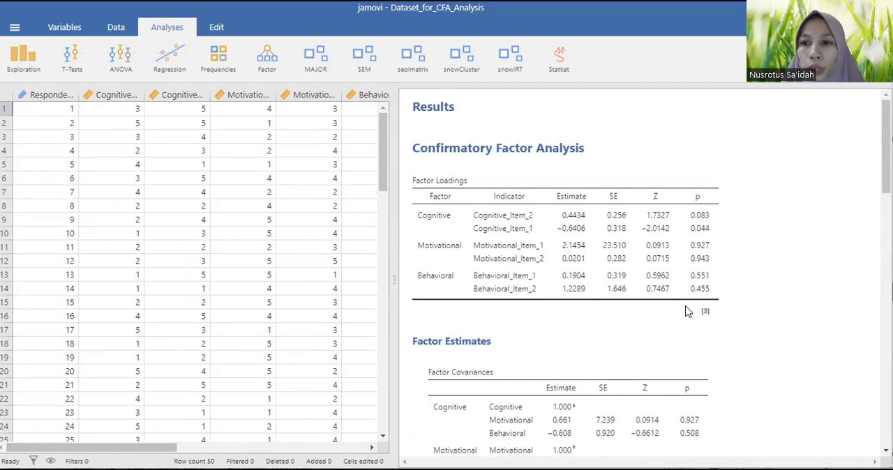